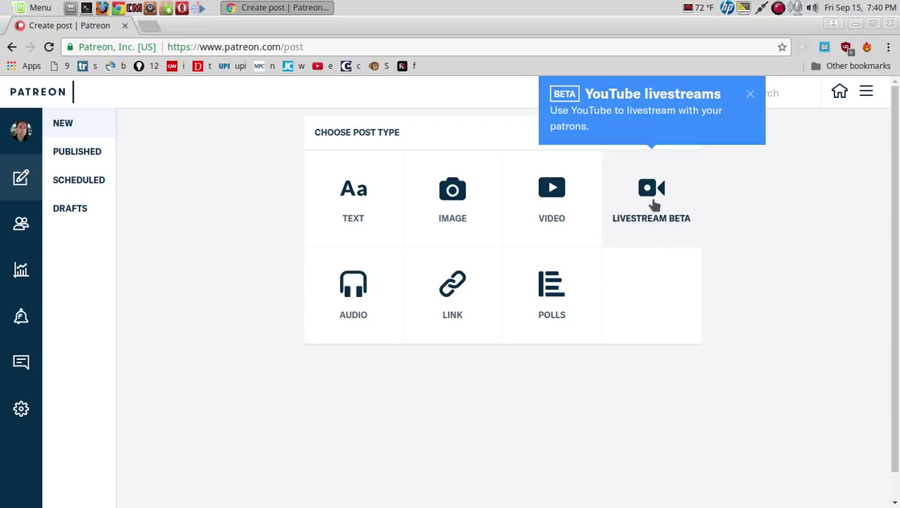
Start a Livestream Beta post continued with YouTube and review its setup steps
{"action": "left_click", "coordinate": [653, 204]}
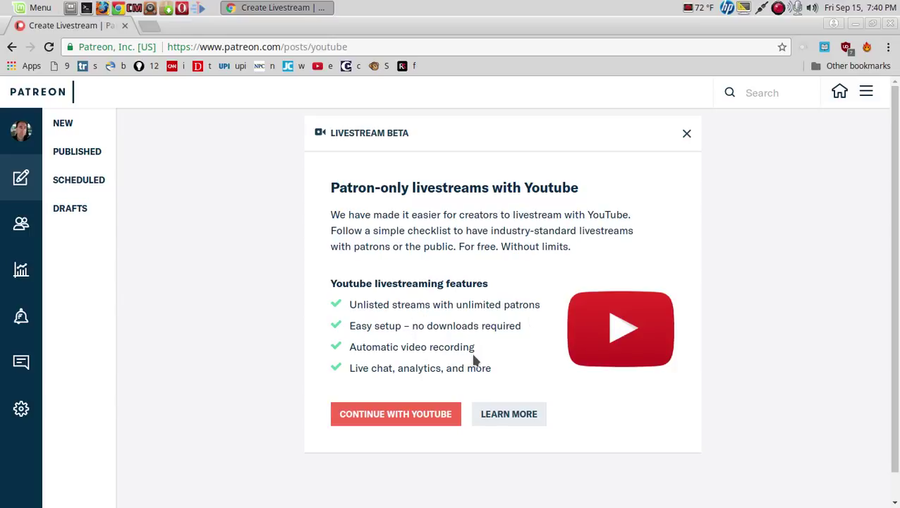
{"action": "left_click", "coordinate": [395, 416]}
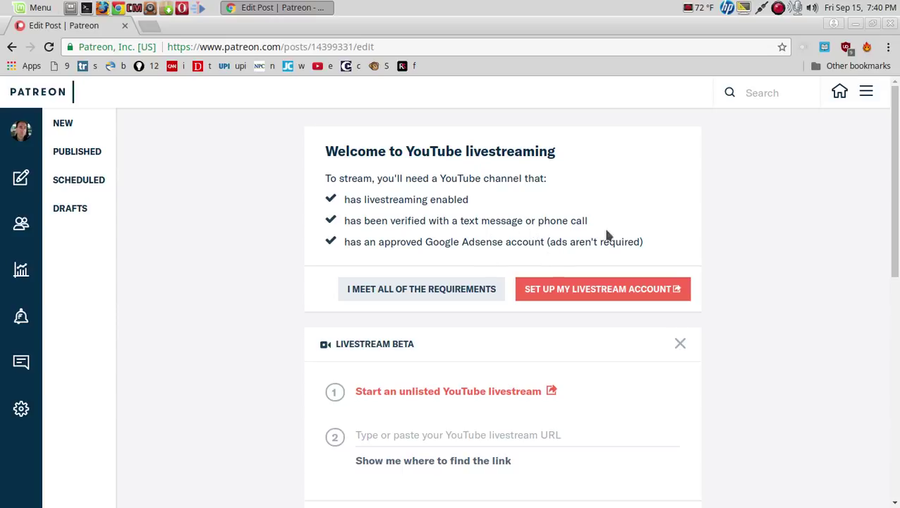
{"action": "scroll", "coordinate": [661, 226], "scroll_direction": "down", "scroll_amount": 1}
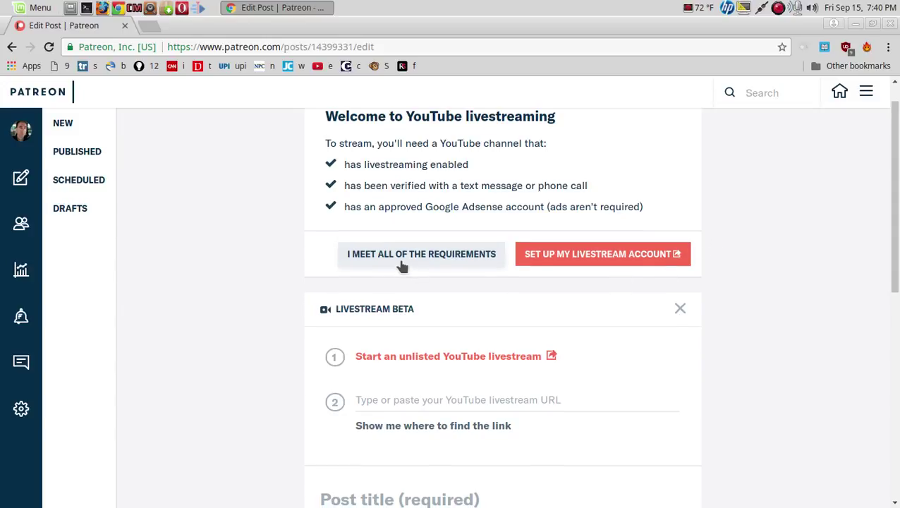
{"action": "scroll", "coordinate": [526, 301], "scroll_direction": "down", "scroll_amount": 2}
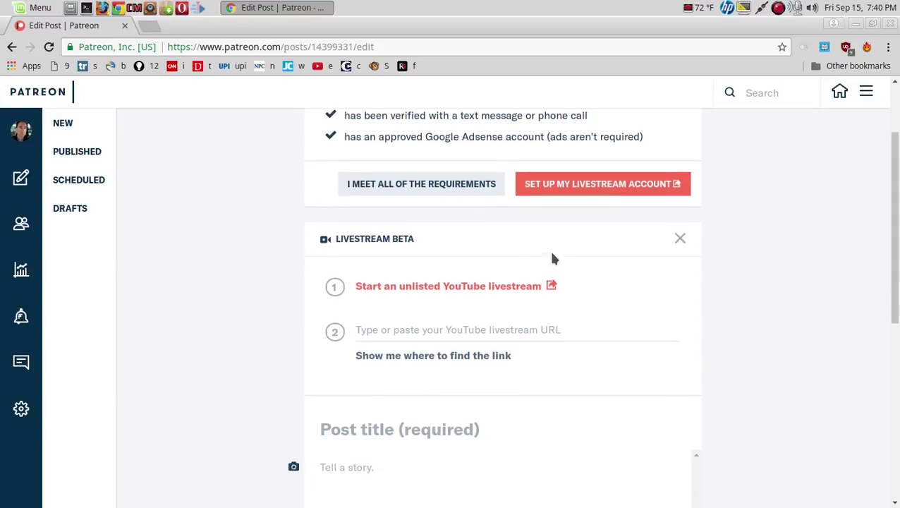
{"action": "scroll", "coordinate": [577, 255], "scroll_direction": "down", "scroll_amount": 2}
{"action": "scroll", "coordinate": [577, 255], "scroll_direction": "up", "scroll_amount": 2}
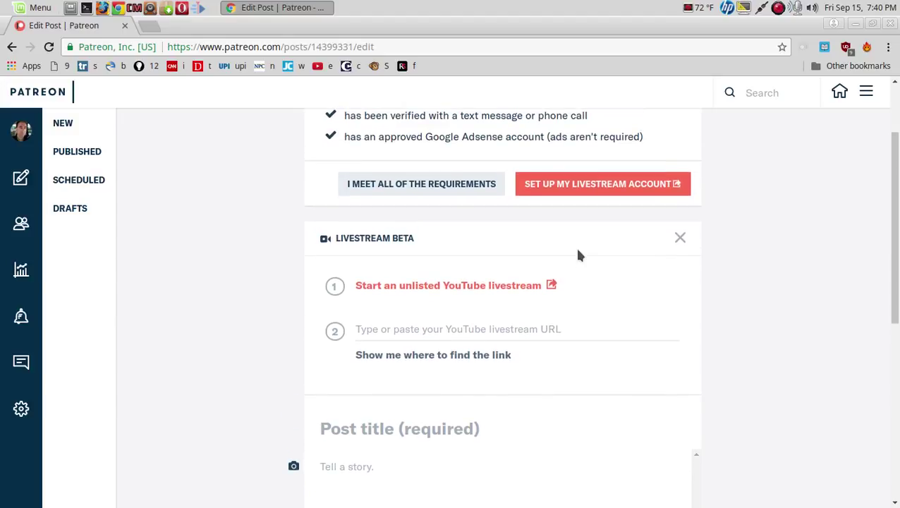
Start an unlisted YouTube livestream from the Patreon post, opening YouTube's new event form
{"action": "left_click", "coordinate": [456, 288]}
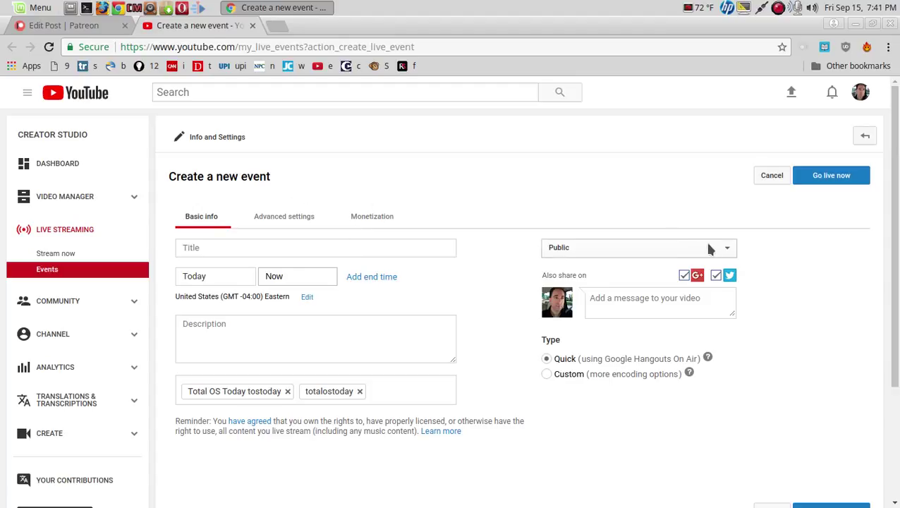
Make the event Unlisted and title it 'LIVE PATREON TEST'
{"action": "left_click", "coordinate": [727, 251]}
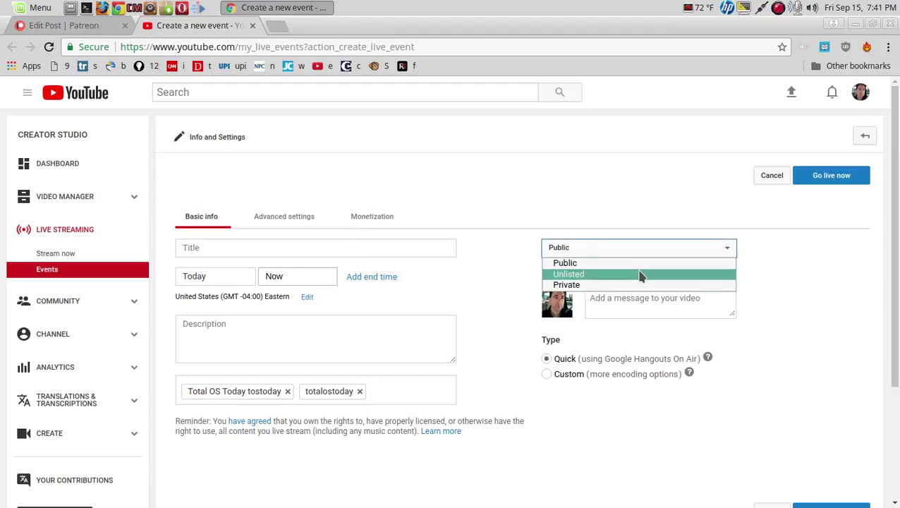
{"action": "left_click", "coordinate": [639, 275]}
{"action": "left_click", "coordinate": [376, 247]}
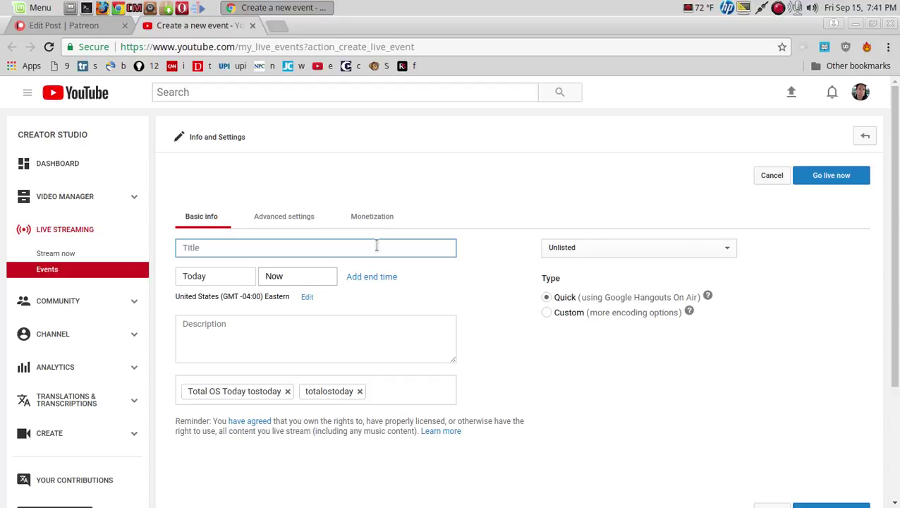
{"action": "type", "text": "LIVE PAT"}
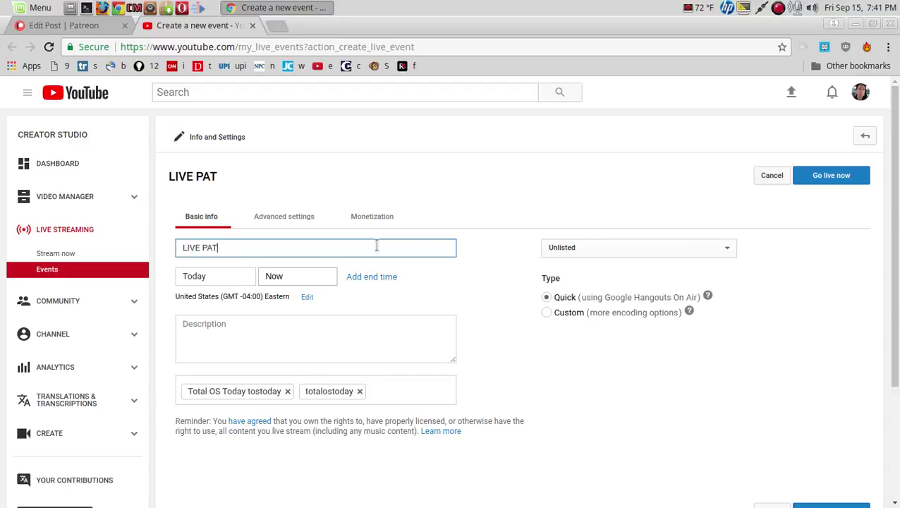
{"action": "type", "text": "REON "}
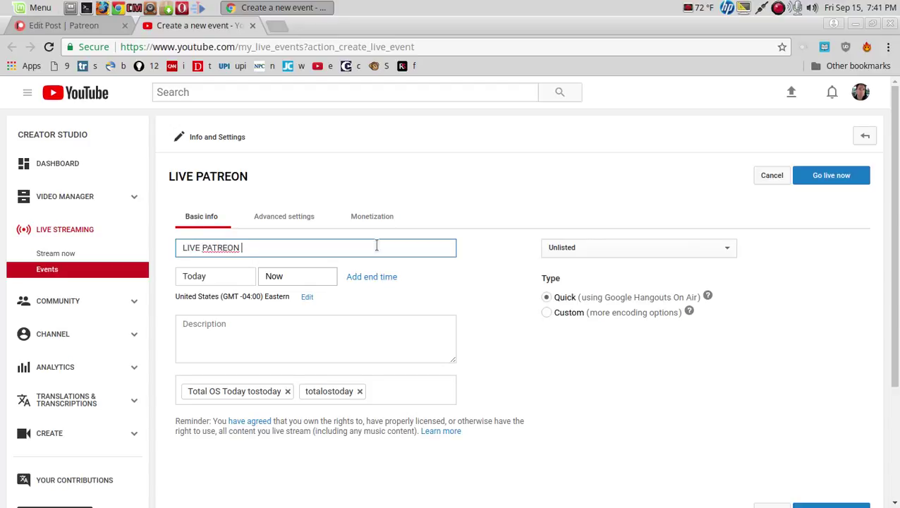
{"action": "type", "text": "TEST"}
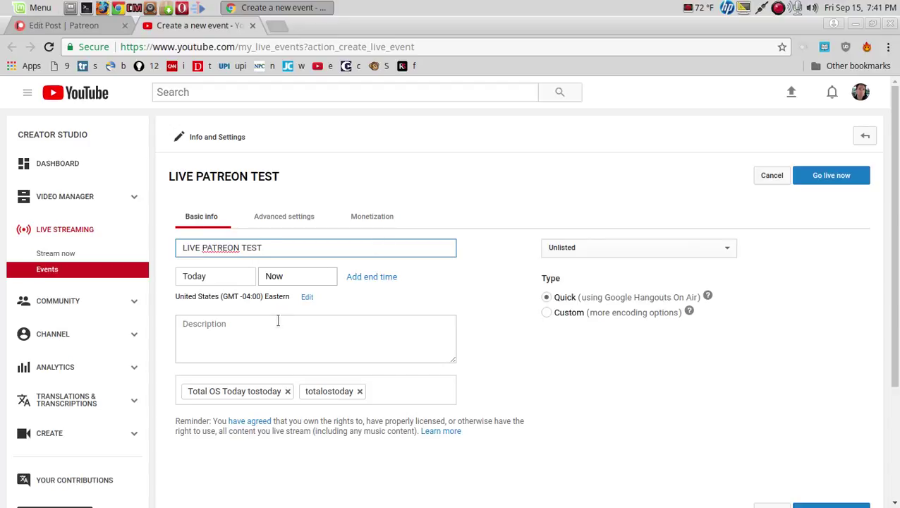
Enter the event description 'JUST A TEST, SAY HELLO!'
{"action": "left_click", "coordinate": [277, 333]}
{"action": "type", "text": "J"}
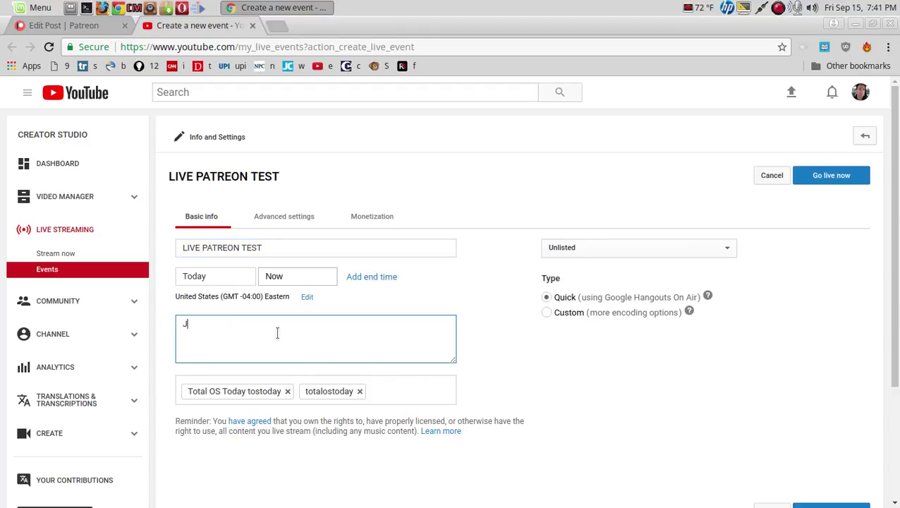
{"action": "type", "text": "SUT"}
{"action": "key", "text": "BackSpace"}
{"action": "key", "text": "BackSpace"}
{"action": "key", "text": "BackSpace"}
{"action": "type", "text": "UST A"}
{"action": "type", "text": " TEST, SAY"}
{"action": "type", "text": " HELLO"}
{"action": "type", "text": "!"}
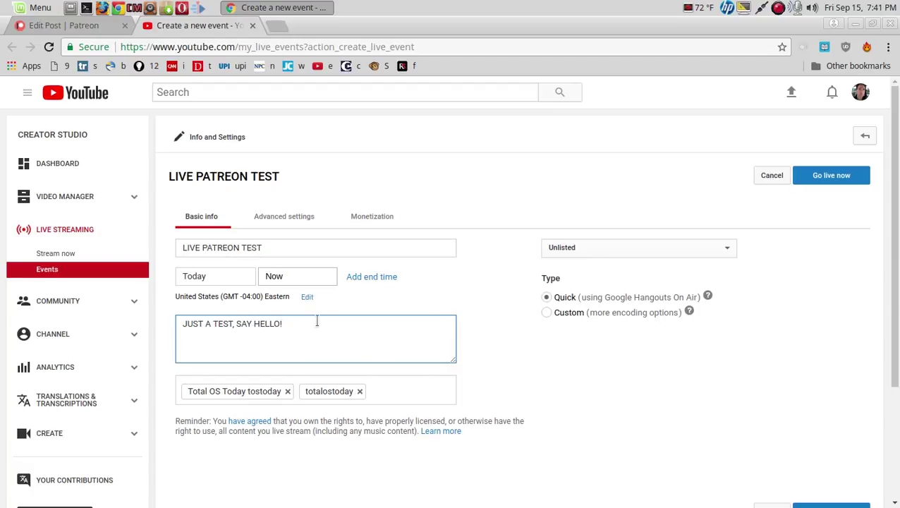
Set the event start time to 8:00 PM today and create the event
{"action": "left_click", "coordinate": [305, 275]}
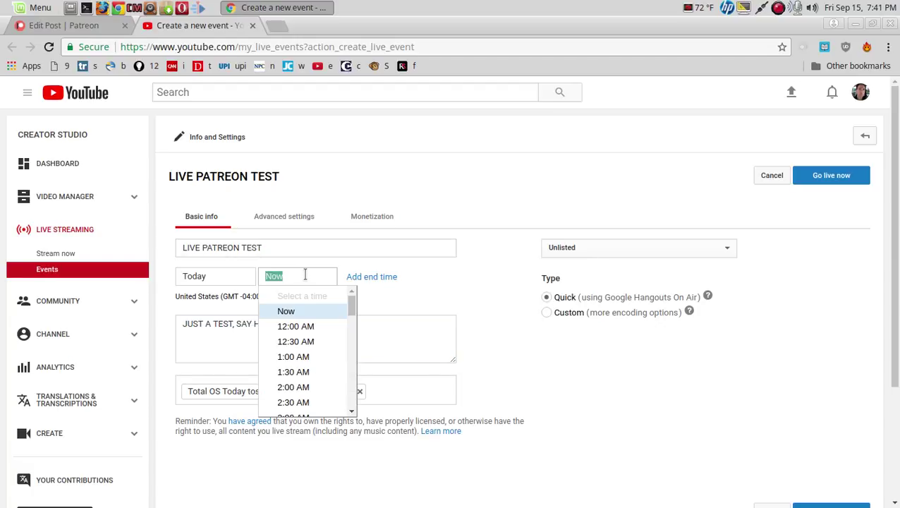
{"action": "left_click_drag", "start_coordinate": [351, 300], "coordinate": [341, 381]}
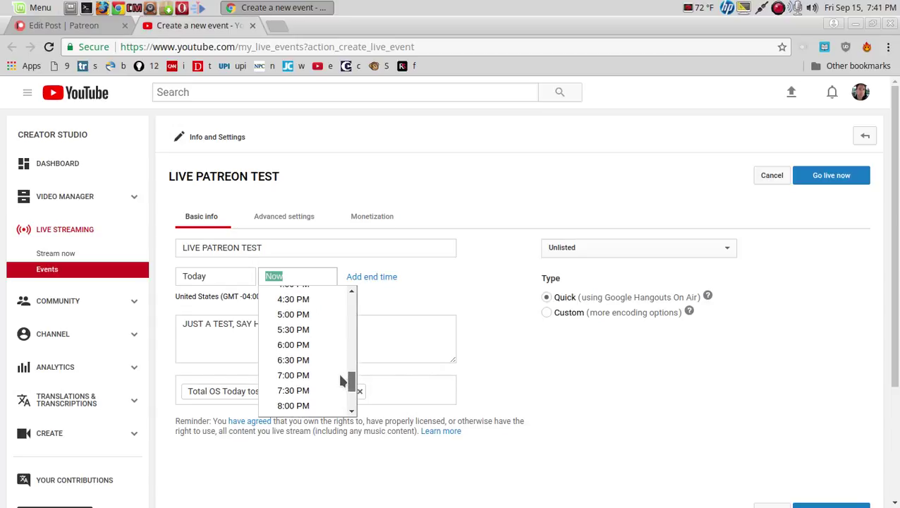
{"action": "left_click", "coordinate": [299, 405]}
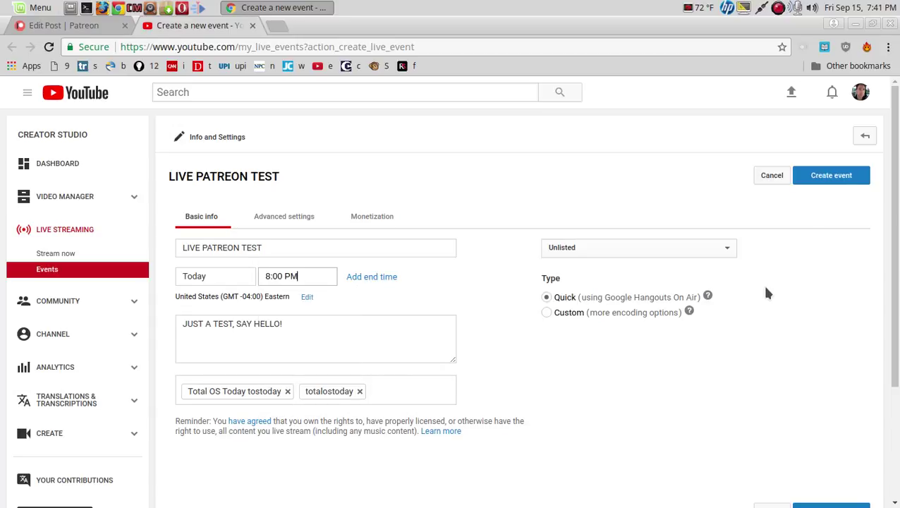
{"action": "scroll", "coordinate": [777, 380], "scroll_direction": "down", "scroll_amount": 1}
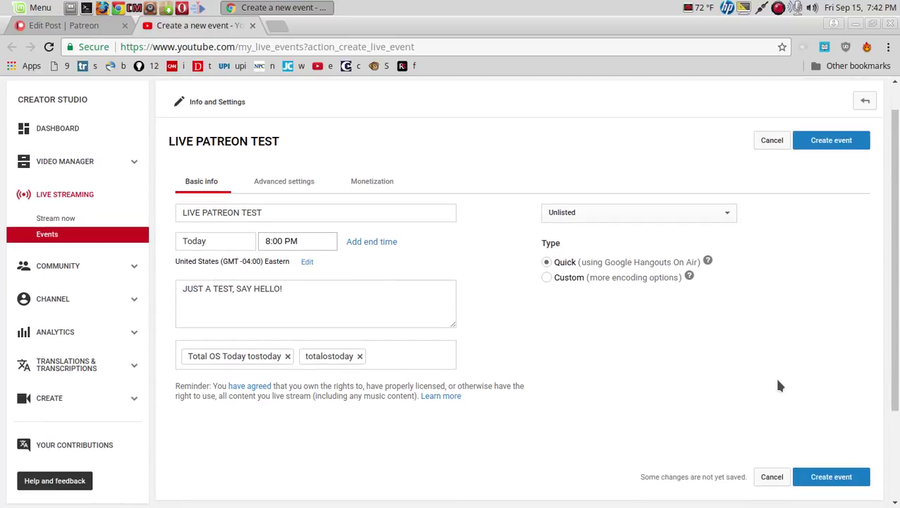
{"action": "scroll", "coordinate": [778, 385], "scroll_direction": "up", "scroll_amount": 1}
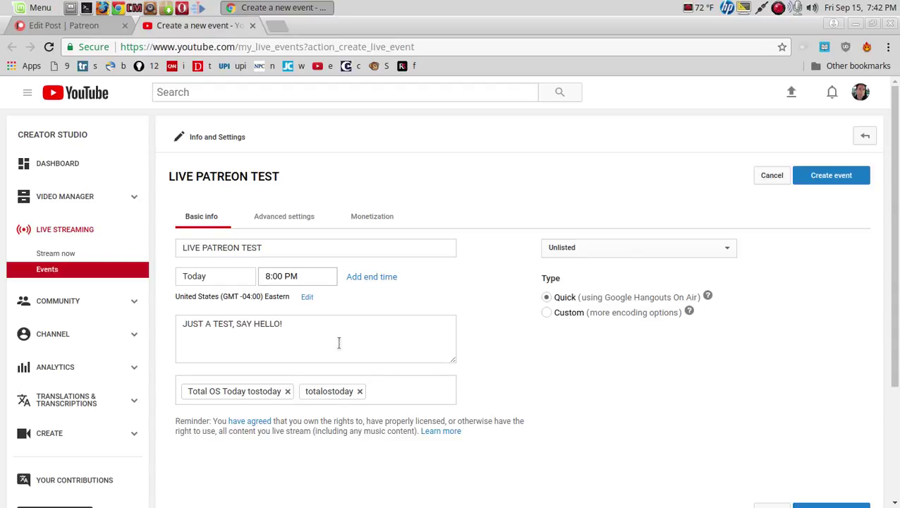
{"action": "left_click", "coordinate": [830, 179]}
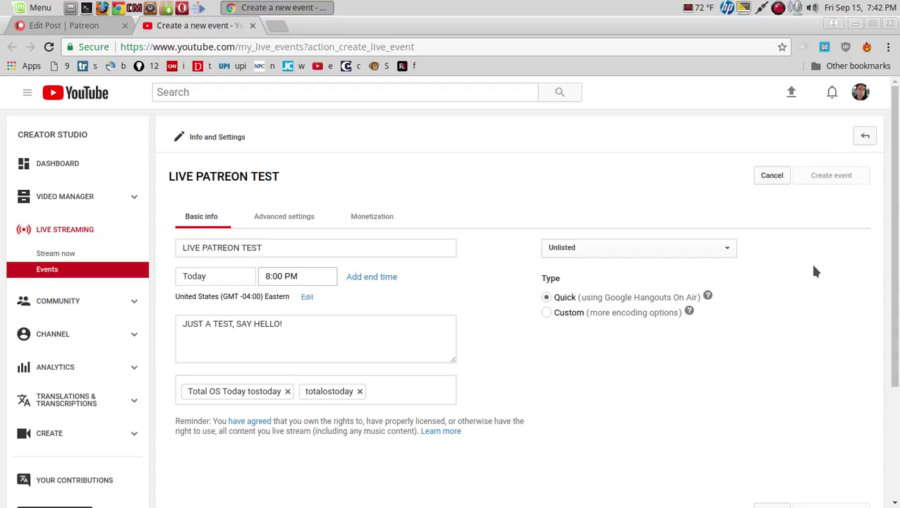
Back in the Patreon draft, title the post 'LIVE PATREON TEST'
{"action": "left_click", "coordinate": [83, 26]}
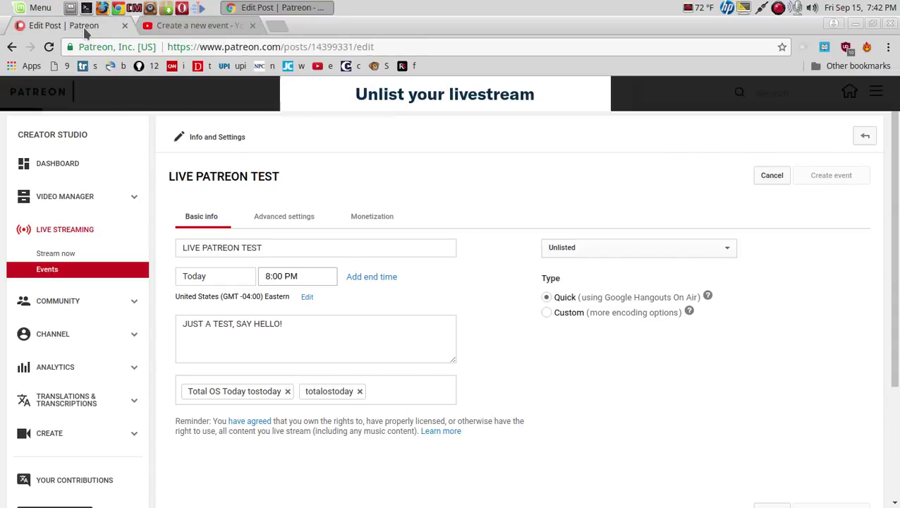
{"action": "scroll", "coordinate": [881, 282], "scroll_direction": "up", "scroll_amount": 3}
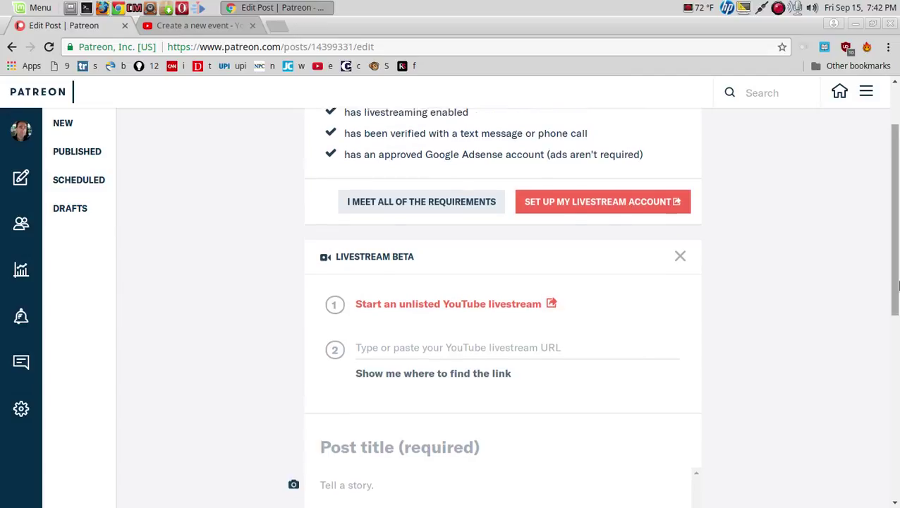
{"action": "scroll", "coordinate": [896, 285], "scroll_direction": "down", "scroll_amount": 4}
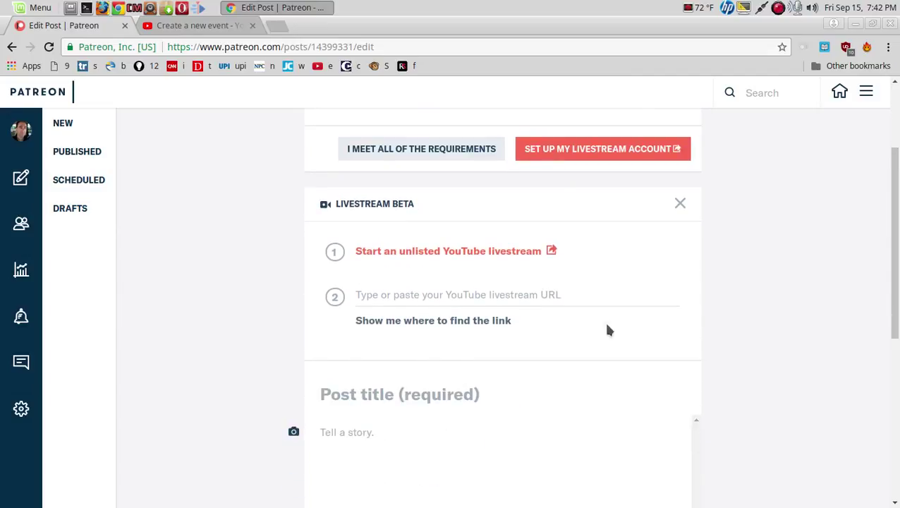
{"action": "left_click", "coordinate": [525, 294]}
{"action": "scroll", "coordinate": [736, 326], "scroll_direction": "down", "scroll_amount": 2}
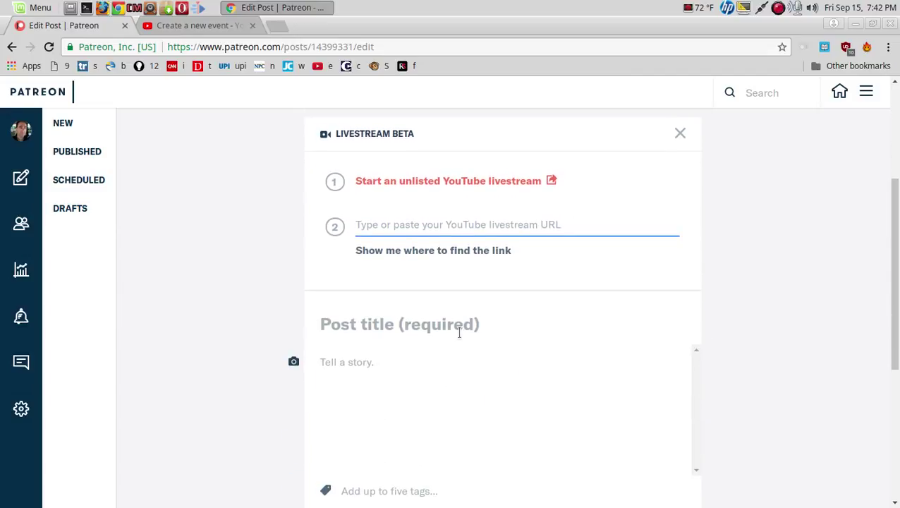
{"action": "left_click", "coordinate": [459, 324]}
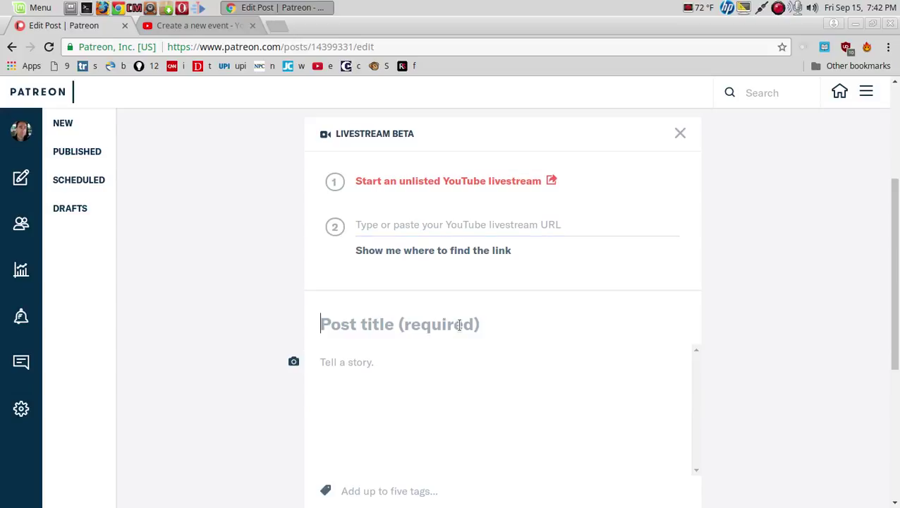
{"action": "type", "text": "L"}
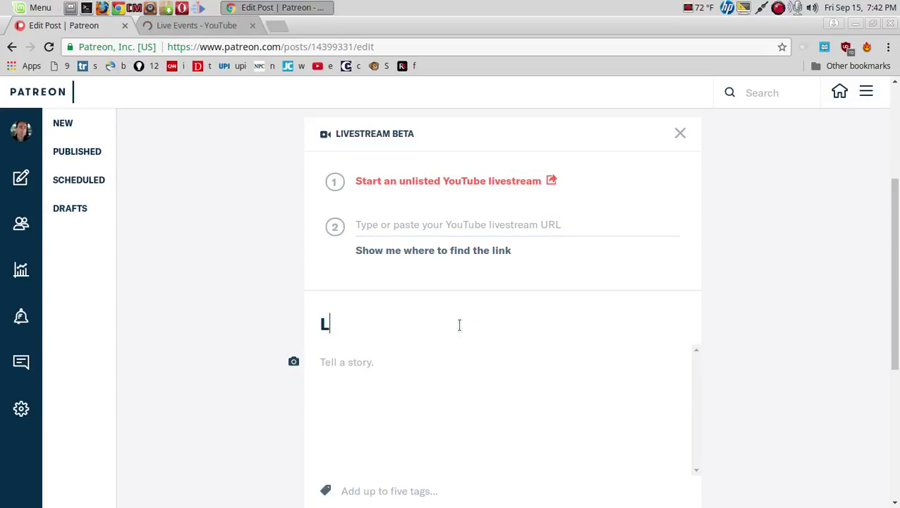
{"action": "type", "text": "IVE PA"}
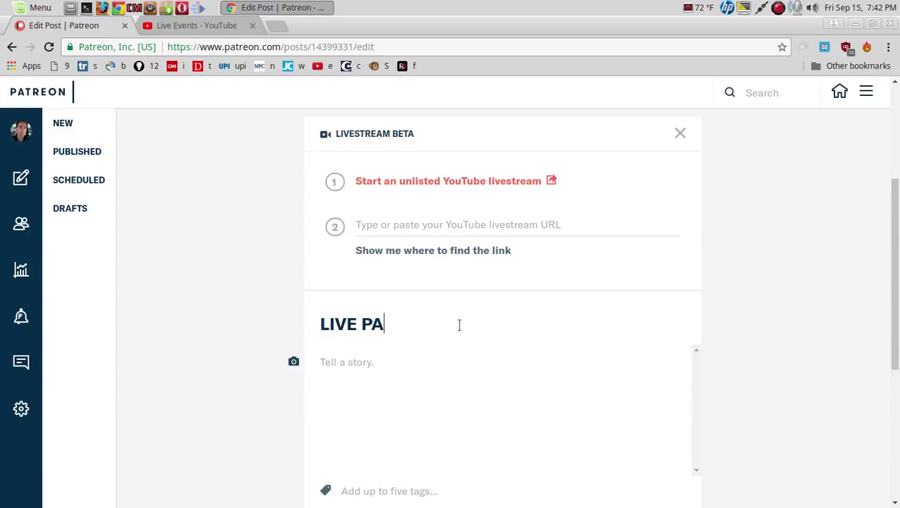
{"action": "type", "text": "TREON TES"}
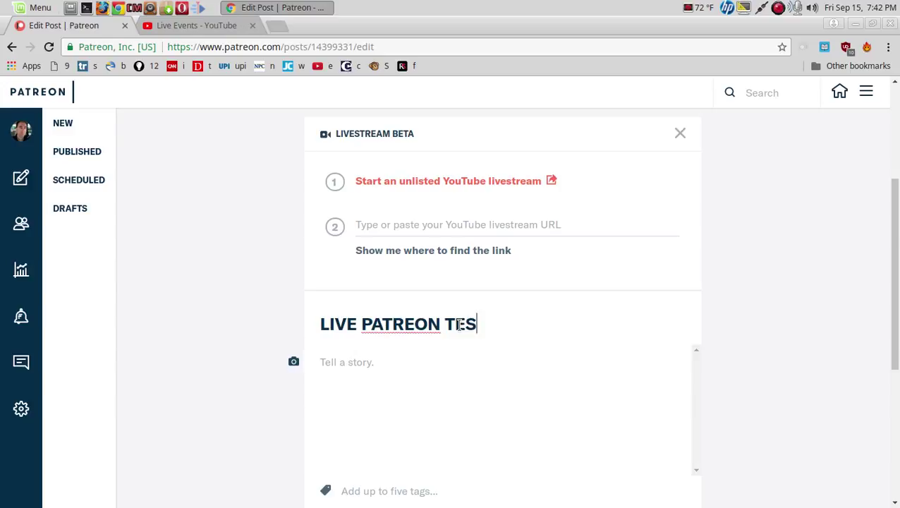
{"action": "type", "text": "T"}
Write 'HELLO!' as the post body
{"action": "left_click", "coordinate": [404, 382]}
{"action": "type", "text": "HELLO!"}
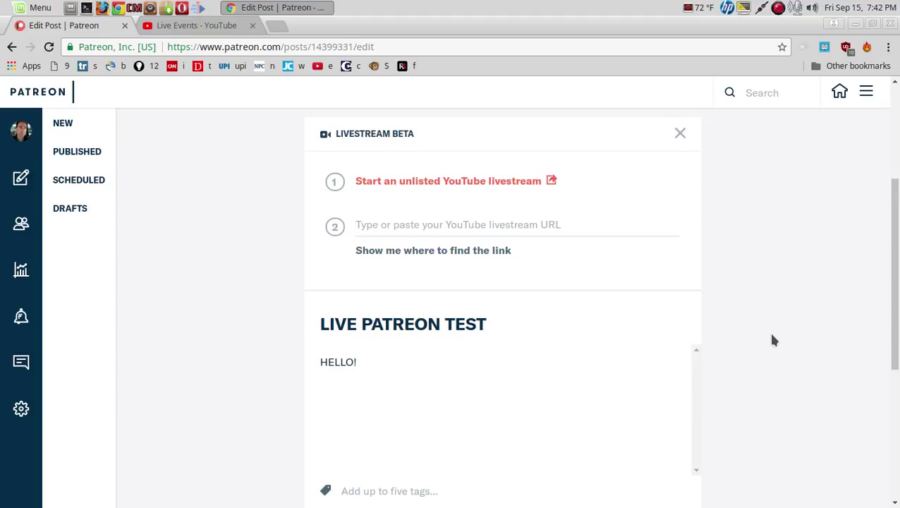
{"action": "scroll", "coordinate": [771, 340], "scroll_direction": "down", "scroll_amount": 2}
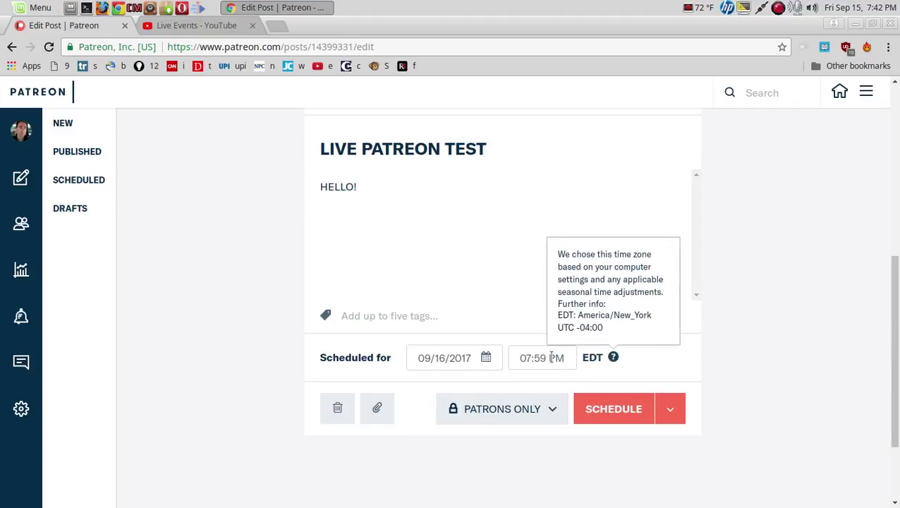
Set the schedule date to September 15 with minutes 45, dismissing the too-soon error
{"action": "mouse_move", "coordinate": [613, 357]}
{"action": "left_click", "coordinate": [485, 359]}
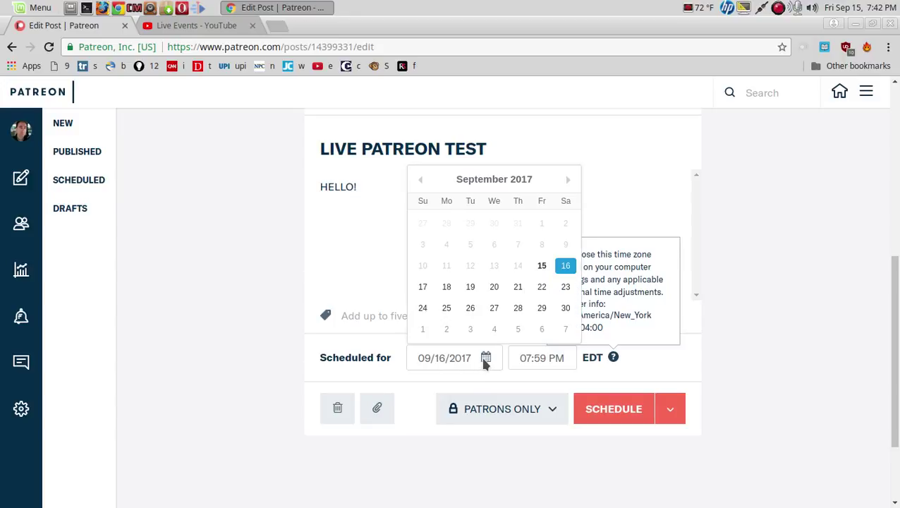
{"action": "left_click", "coordinate": [541, 267]}
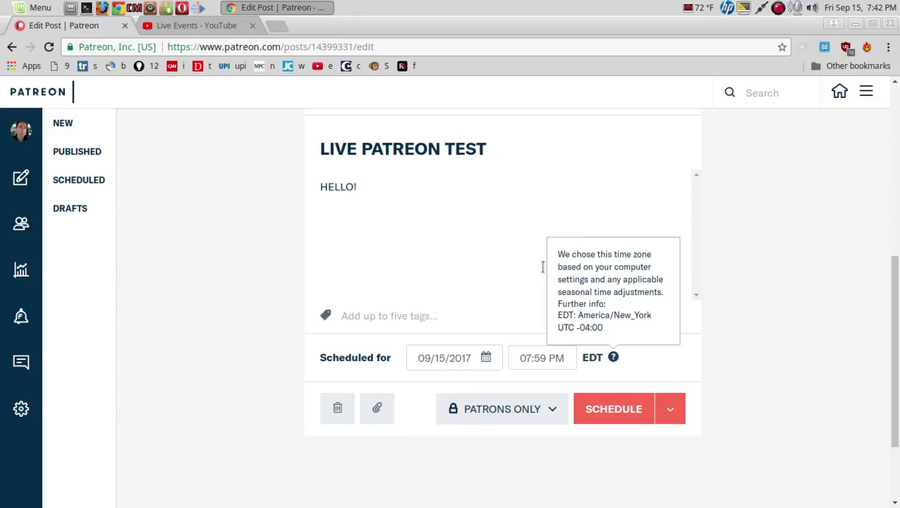
{"action": "left_click", "coordinate": [540, 357]}
{"action": "type", "text": "45"}
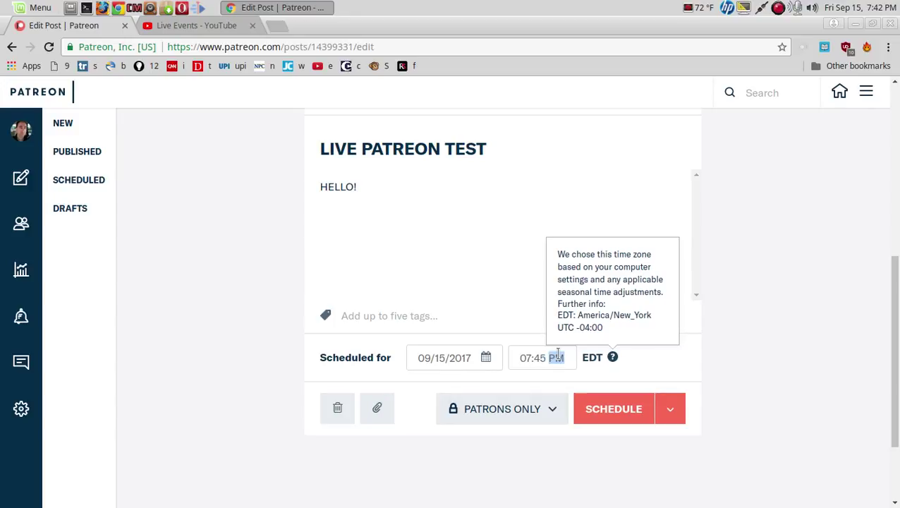
{"action": "left_click", "coordinate": [614, 408]}
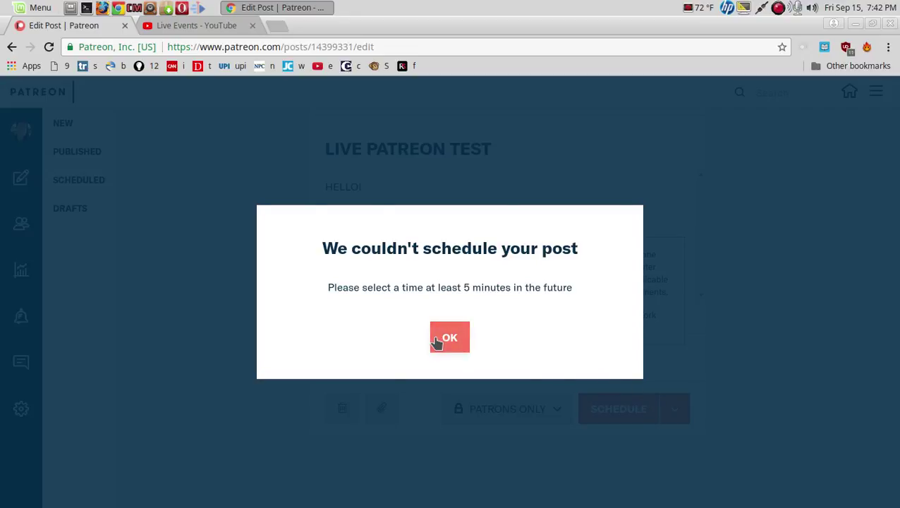
{"action": "left_click", "coordinate": [438, 344]}
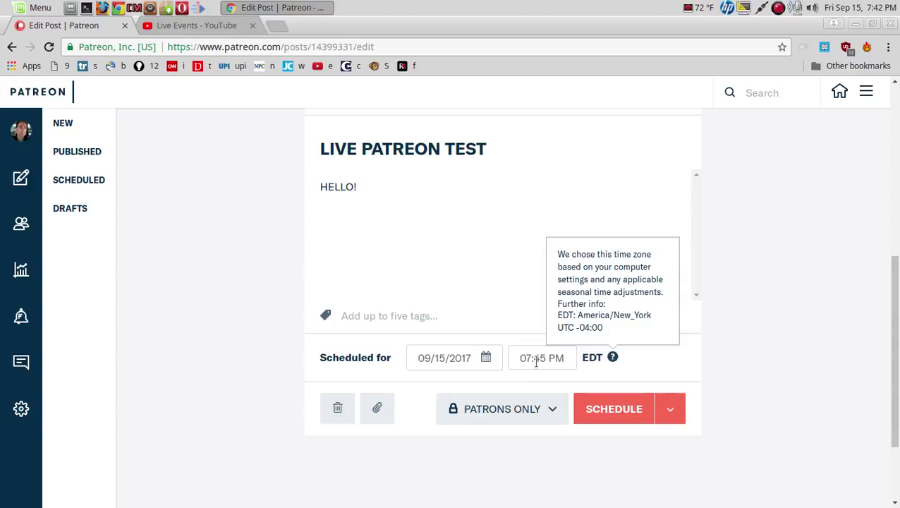
Retry with minutes 47, then successfully schedule the post for 7:50 PM
{"action": "left_click", "coordinate": [537, 358]}
{"action": "type", "text": "47"}
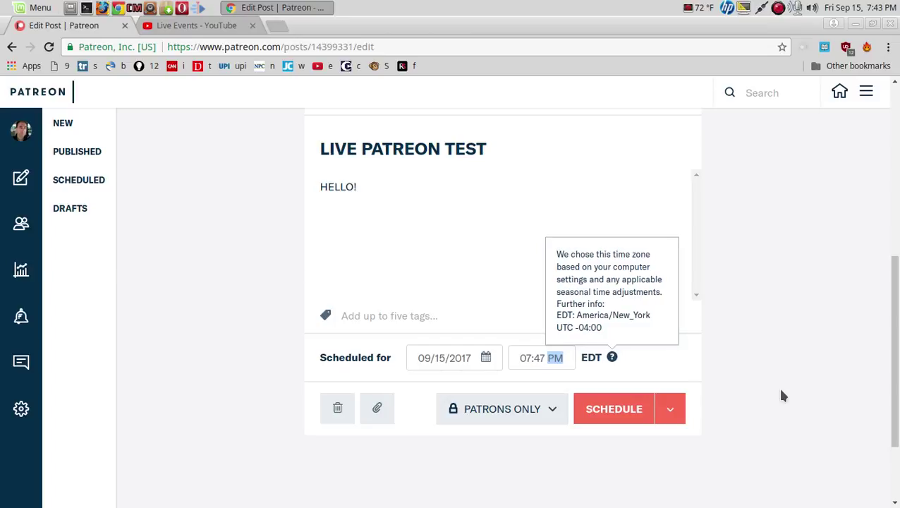
{"action": "left_click", "coordinate": [643, 417]}
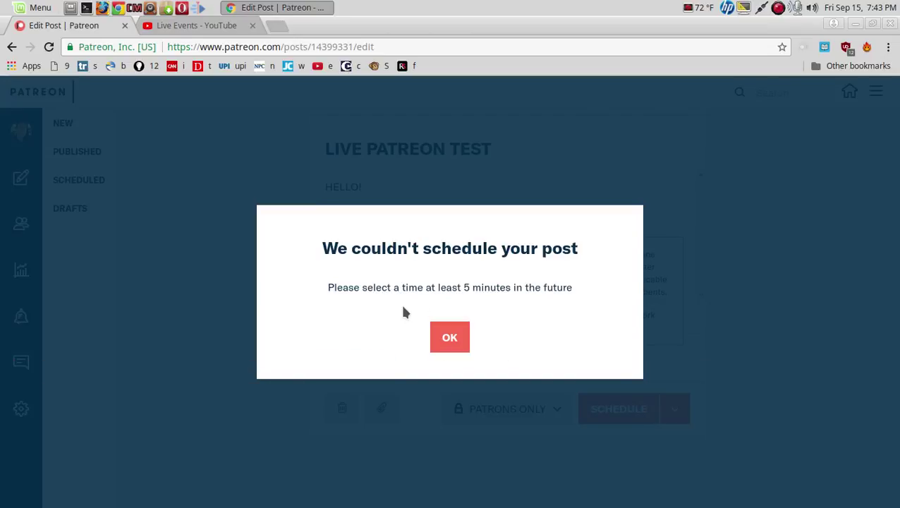
{"action": "left_click", "coordinate": [464, 342]}
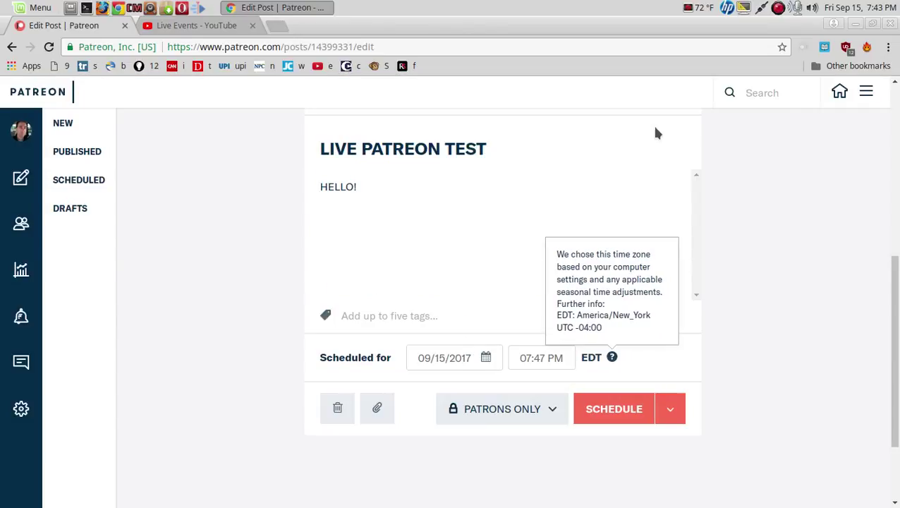
{"action": "left_click", "coordinate": [540, 358]}
{"action": "type", "text": "50"}
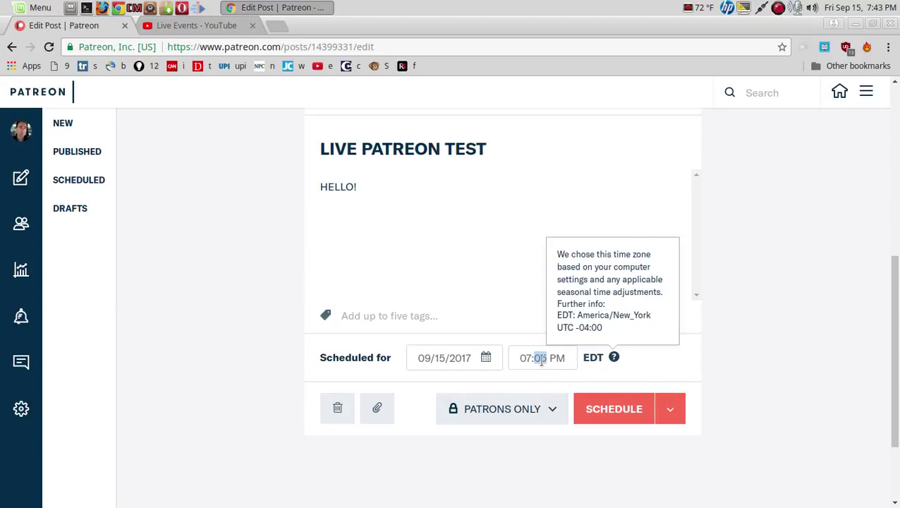
{"action": "left_click", "coordinate": [621, 414]}
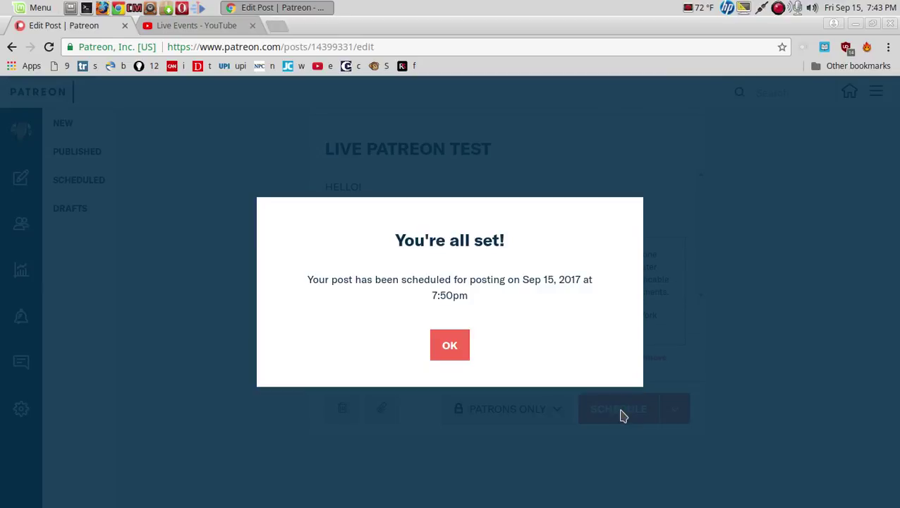
Acknowledge Patreon's scheduling confirmation and go to YouTube's Live Events page
{"action": "left_click", "coordinate": [451, 346]}
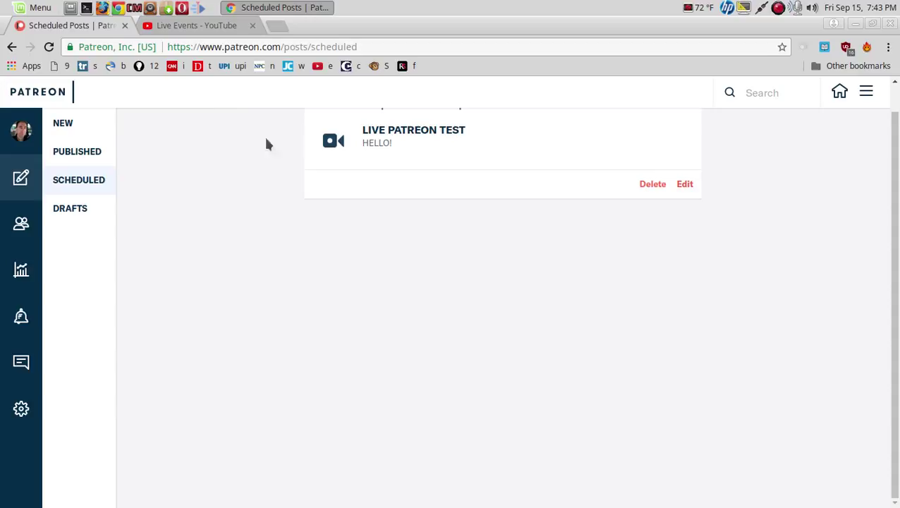
{"action": "left_click", "coordinate": [194, 25]}
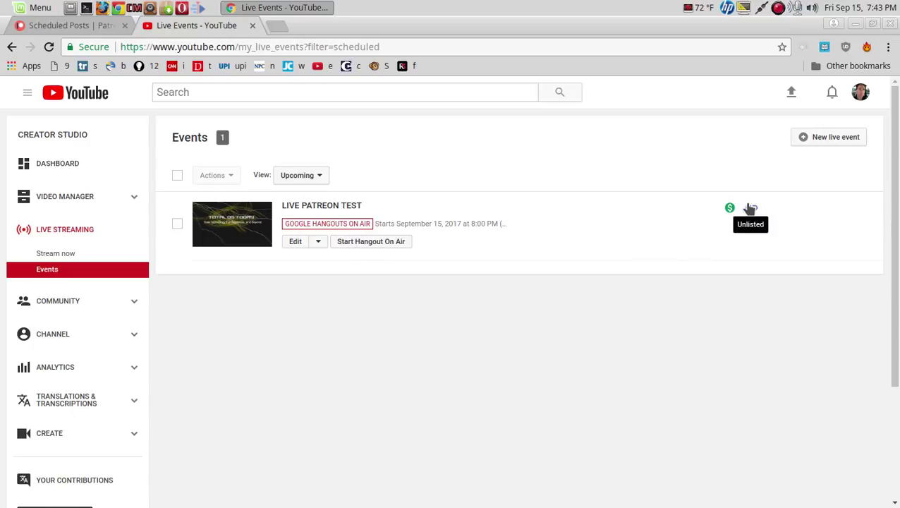
Launch Hangouts On Air for the LIVE PATREON TEST event
{"action": "left_click", "coordinate": [395, 243]}
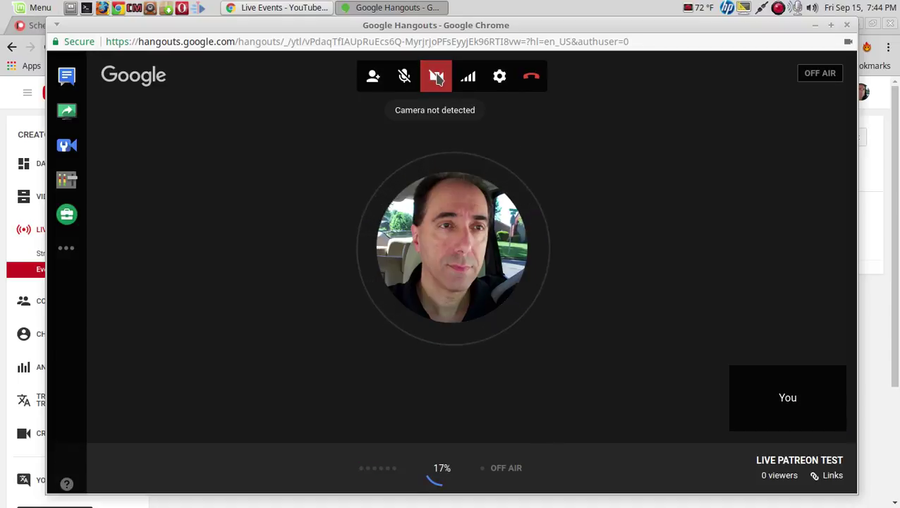
Set Audio Adapter Analog Mono mic, Built-in Audio Analog Stereo output and Studio mode, then save
{"action": "left_click", "coordinate": [499, 77]}
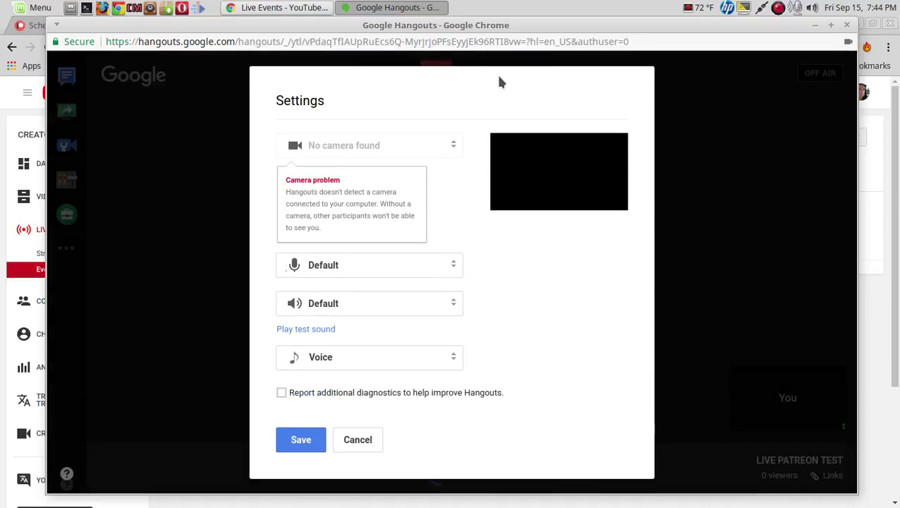
{"action": "left_click", "coordinate": [452, 268]}
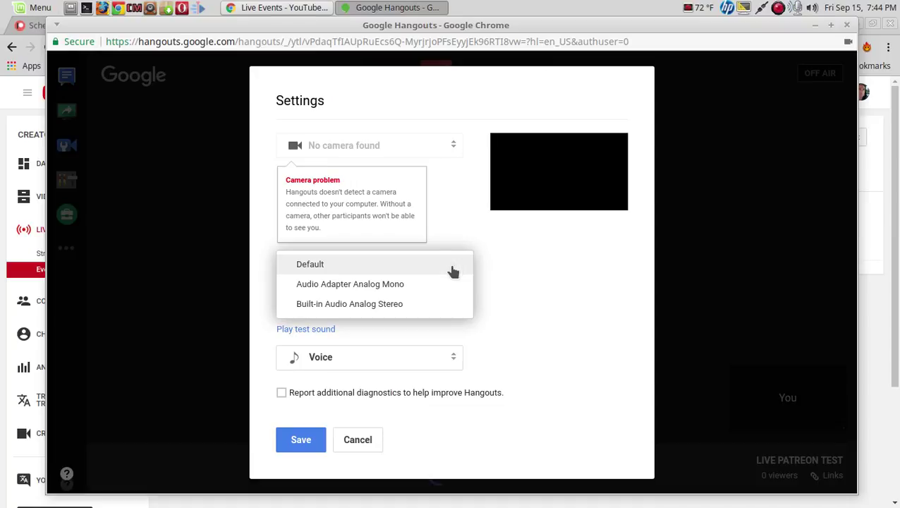
{"action": "left_click", "coordinate": [425, 286]}
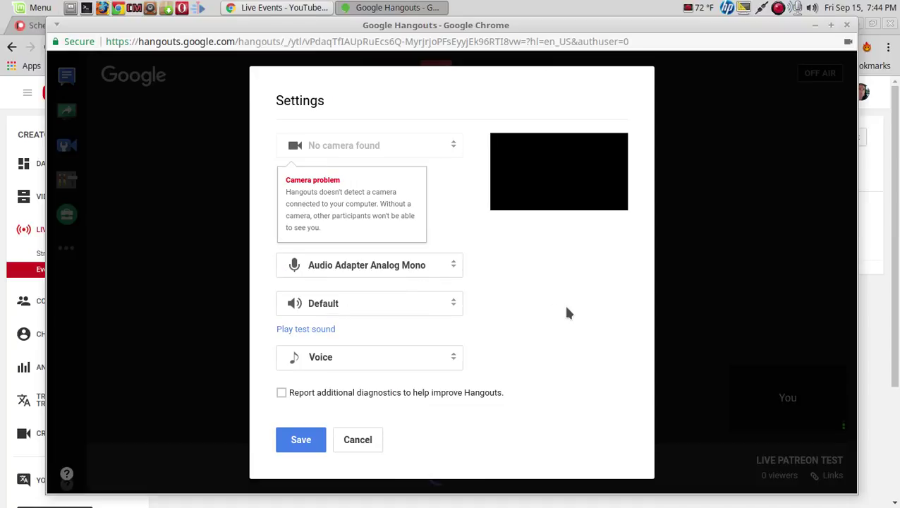
{"action": "left_click", "coordinate": [454, 305]}
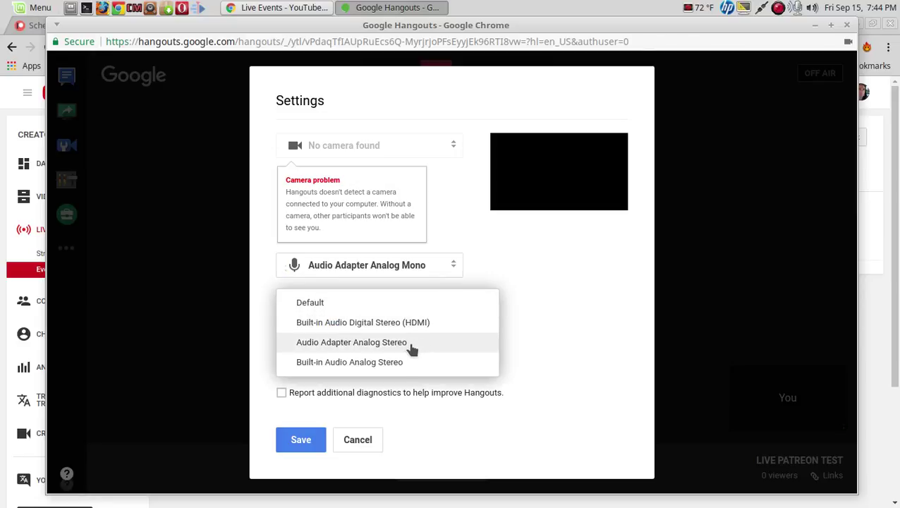
{"action": "left_click", "coordinate": [393, 362]}
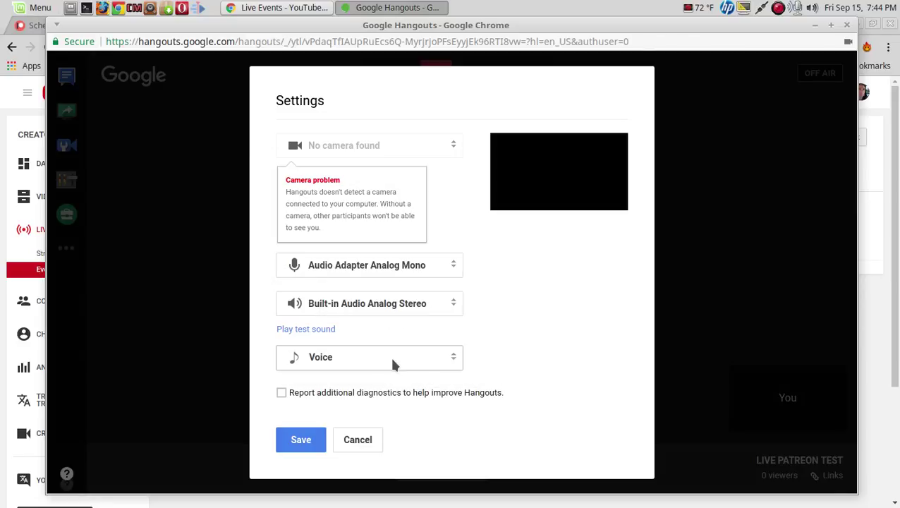
{"action": "left_click", "coordinate": [452, 361]}
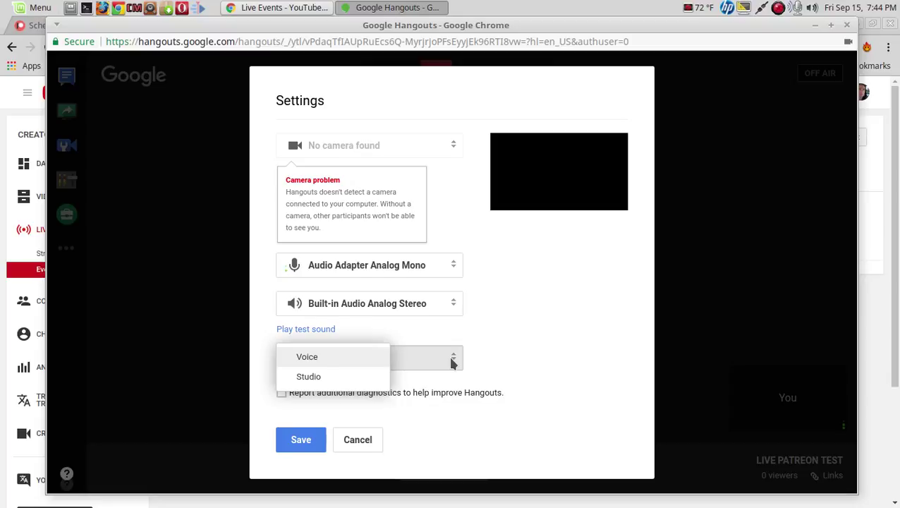
{"action": "left_click", "coordinate": [310, 375]}
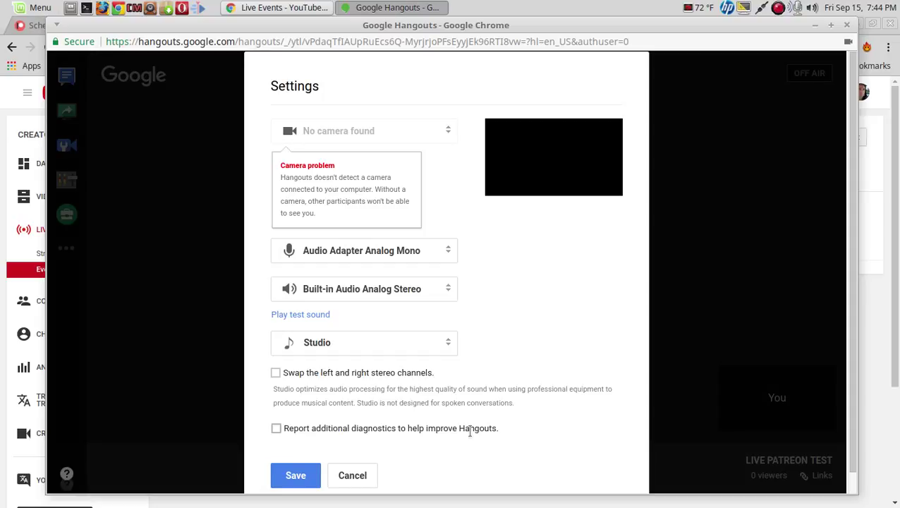
{"action": "left_click", "coordinate": [306, 478]}
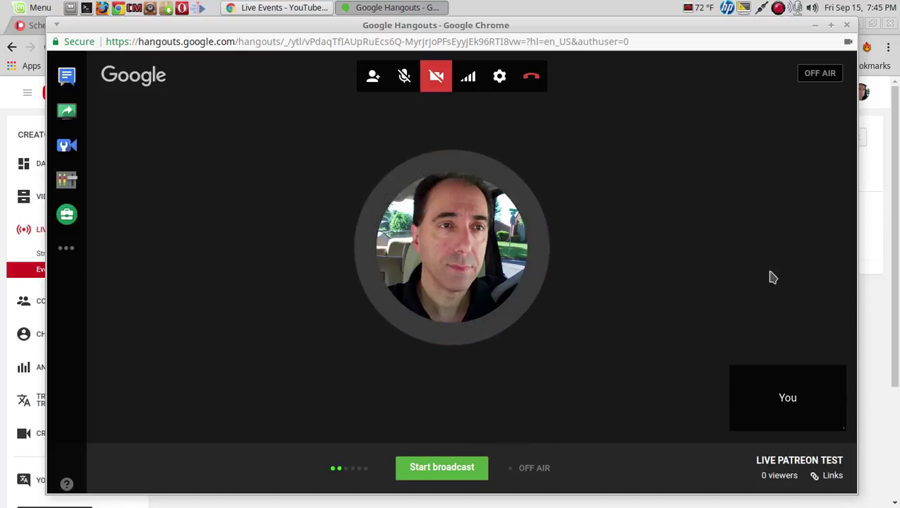
Copy the broadcast's YouTube page link and return to Patreon's scheduled posts
{"action": "left_click", "coordinate": [832, 476]}
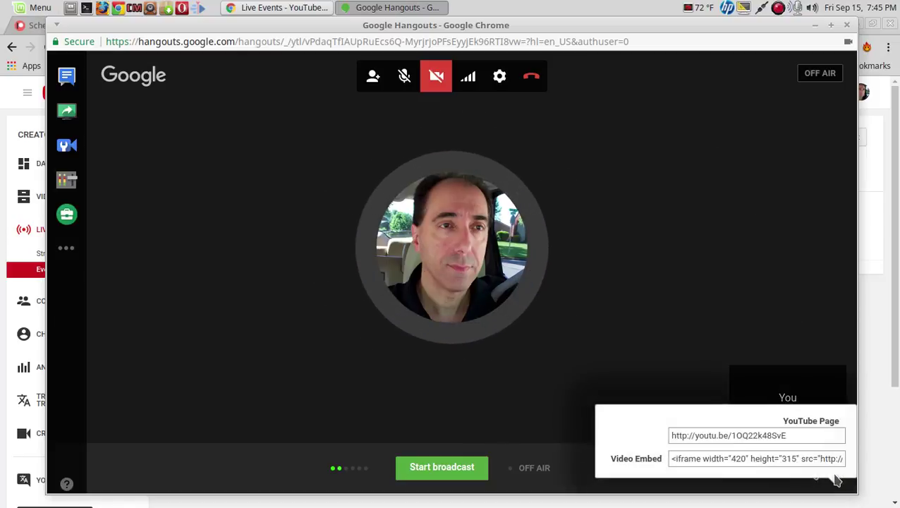
{"action": "left_click", "coordinate": [769, 437]}
{"action": "right_click", "coordinate": [770, 437]}
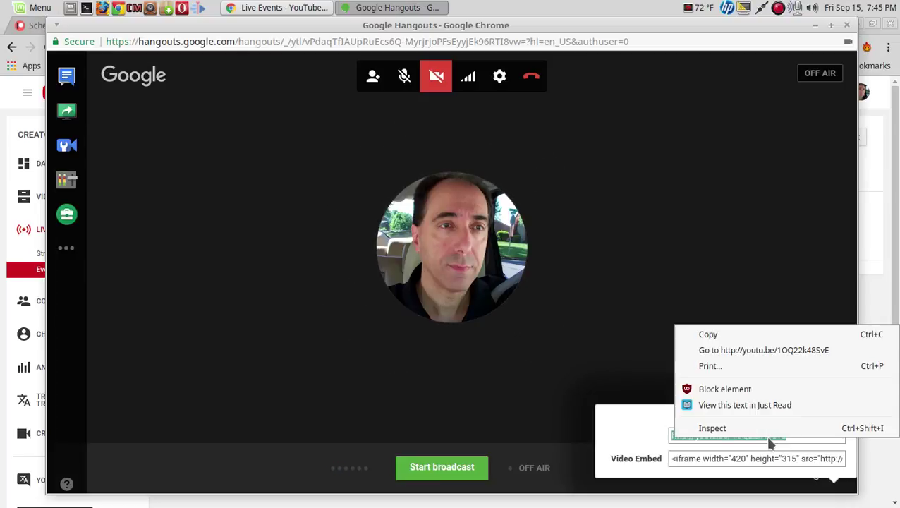
{"action": "left_click", "coordinate": [722, 335]}
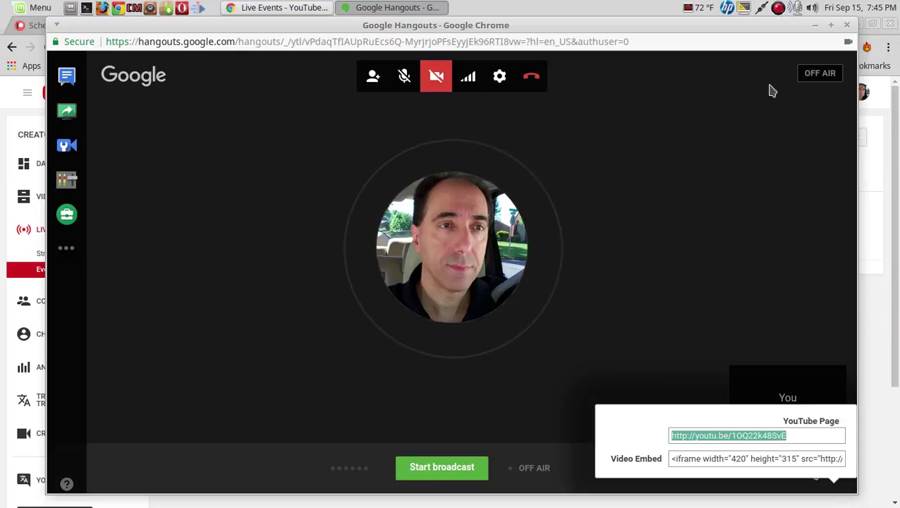
{"action": "left_click", "coordinate": [815, 24]}
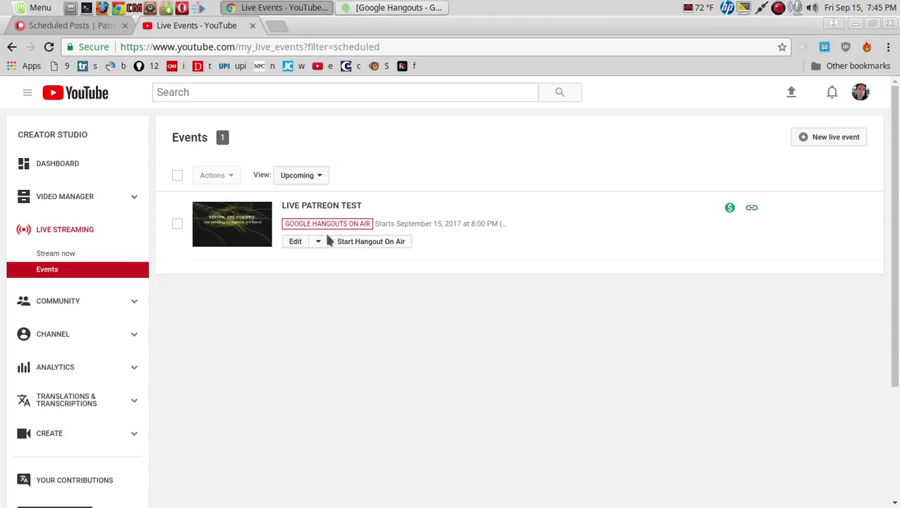
{"action": "left_click", "coordinate": [93, 26]}
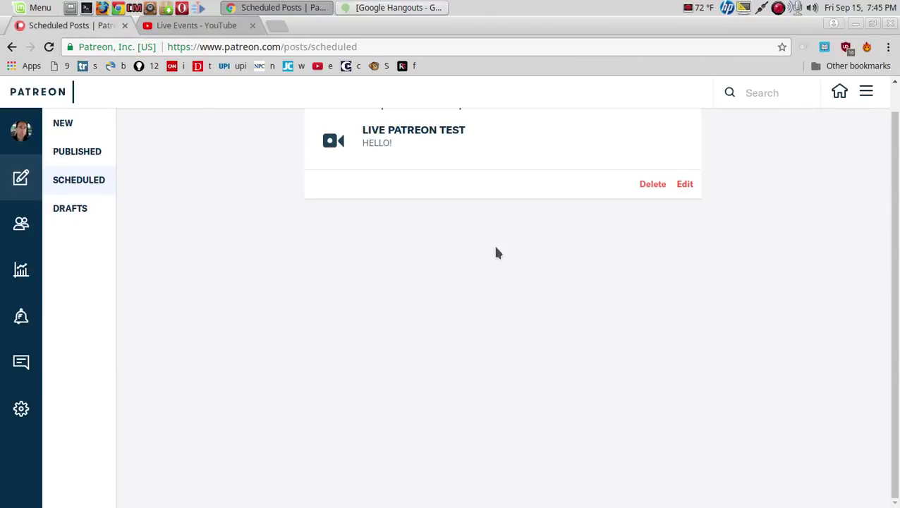
Reopen the LIVE PATREON TEST post and paste the broadcast's youtu.be link into its livestream URL field
{"action": "left_click", "coordinate": [688, 184]}
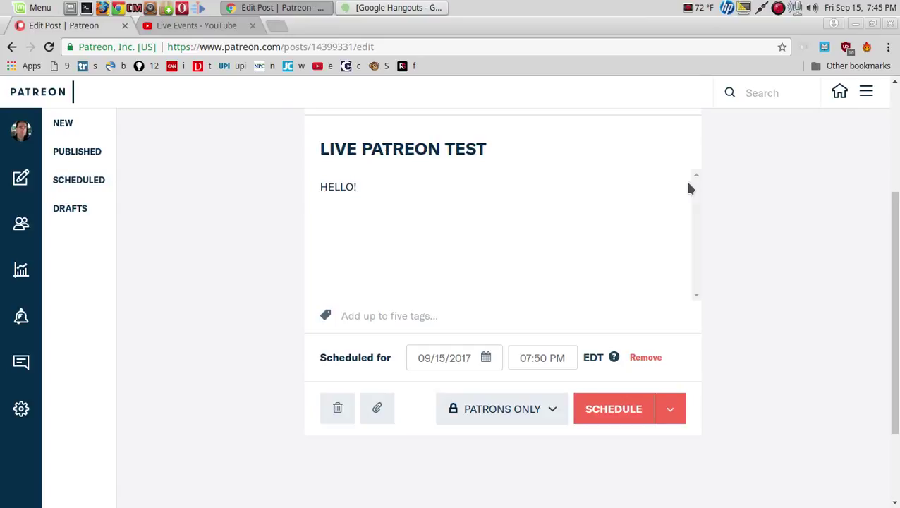
{"action": "scroll", "coordinate": [596, 269], "scroll_direction": "up", "scroll_amount": 5}
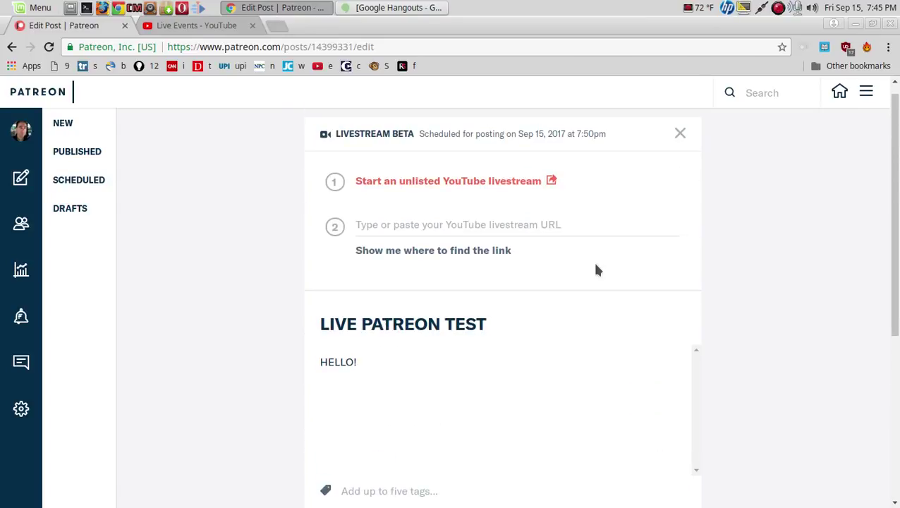
{"action": "left_click", "coordinate": [520, 221]}
{"action": "right_click", "coordinate": [519, 220]}
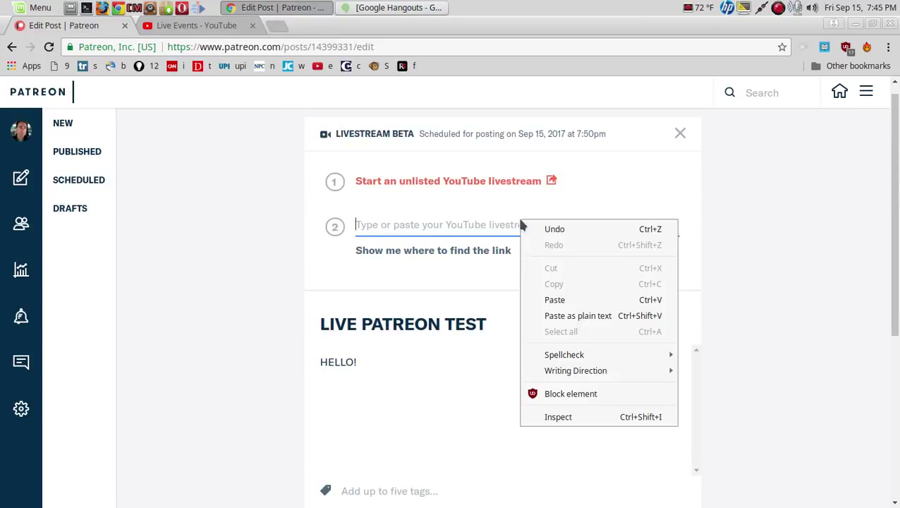
{"action": "left_click", "coordinate": [564, 300]}
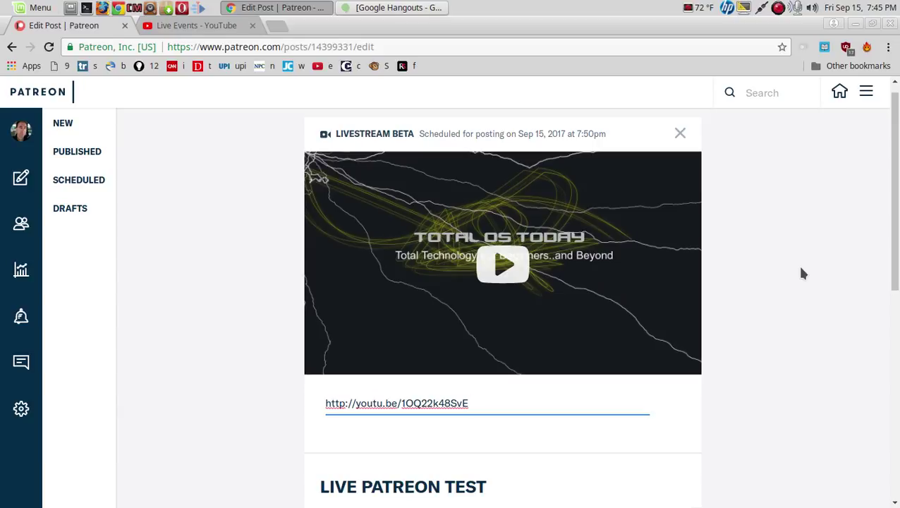
Open and close the desktop Mint Menu, then scroll through the livestream post editor
{"action": "scroll", "coordinate": [802, 274], "scroll_direction": "down", "scroll_amount": 3}
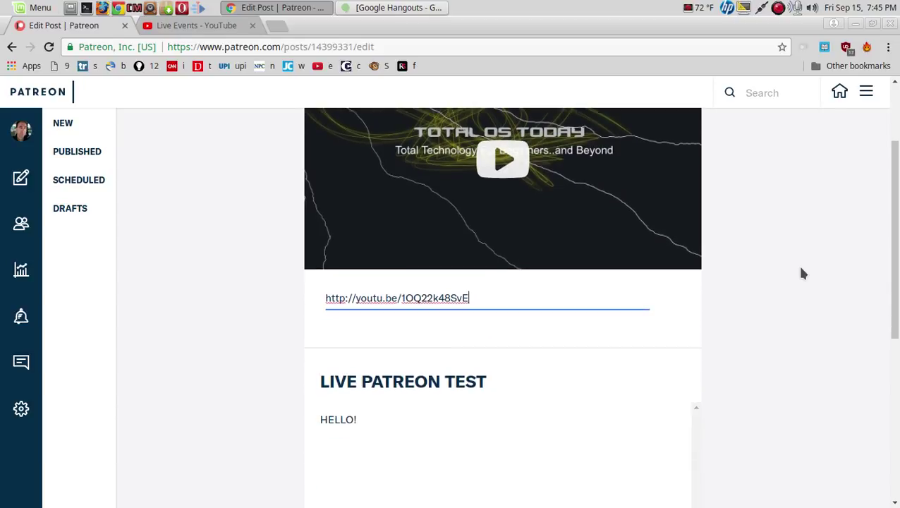
{"action": "left_click", "coordinate": [36, 8]}
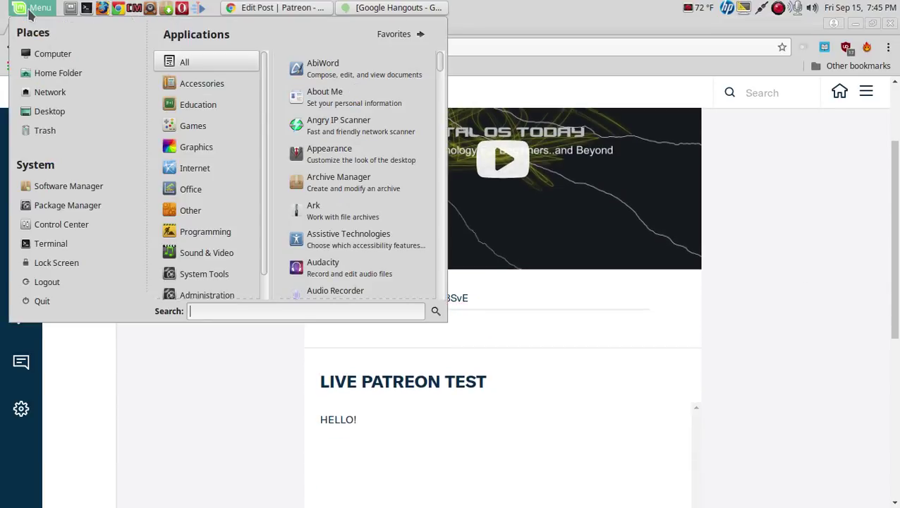
{"action": "left_click", "coordinate": [29, 12]}
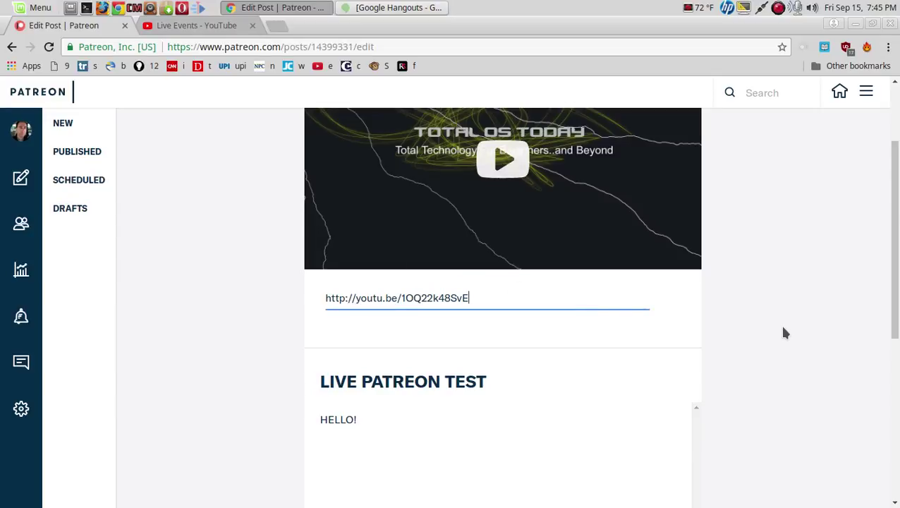
{"action": "scroll", "coordinate": [782, 328], "scroll_direction": "up", "scroll_amount": 1}
{"action": "scroll", "coordinate": [782, 328], "scroll_direction": "up", "scroll_amount": 3}
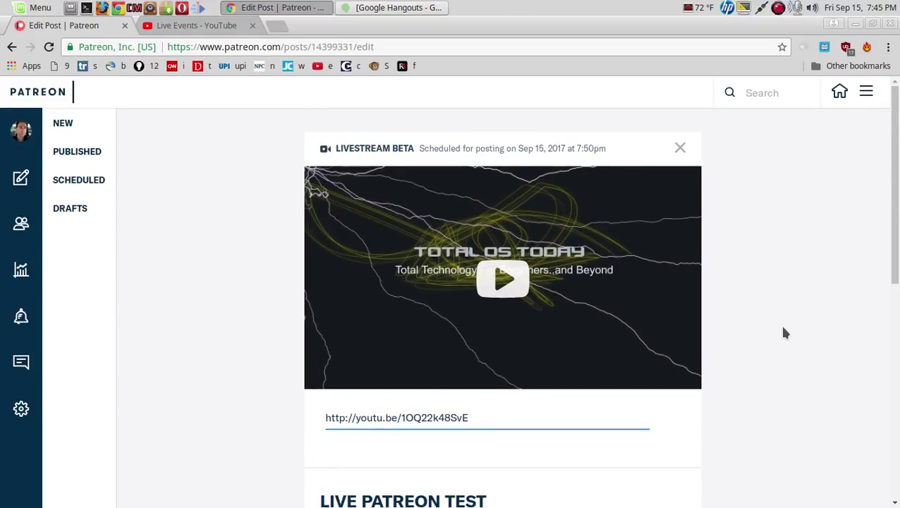
{"action": "scroll", "coordinate": [784, 332], "scroll_direction": "down", "scroll_amount": 2}
{"action": "scroll", "coordinate": [785, 333], "scroll_direction": "down", "scroll_amount": 5}
{"action": "scroll", "coordinate": [785, 332], "scroll_direction": "down", "scroll_amount": 3}
{"action": "scroll", "coordinate": [784, 333], "scroll_direction": "down", "scroll_amount": 4}
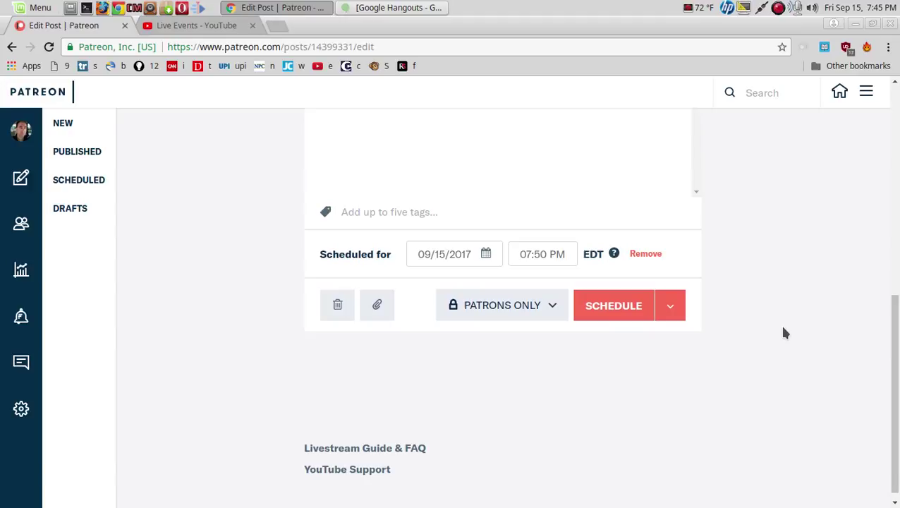
{"action": "scroll", "coordinate": [783, 331], "scroll_direction": "down", "scroll_amount": 1}
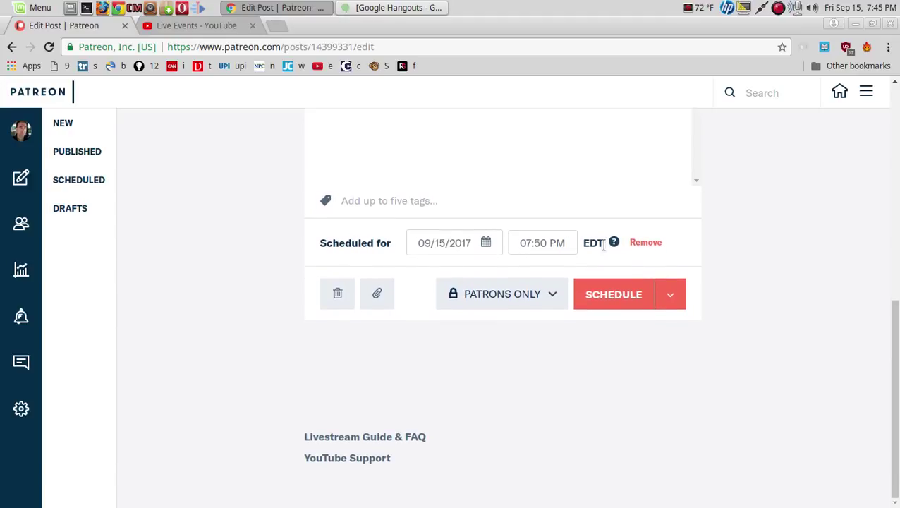
{"action": "scroll", "coordinate": [835, 317], "scroll_direction": "up", "scroll_amount": 4}
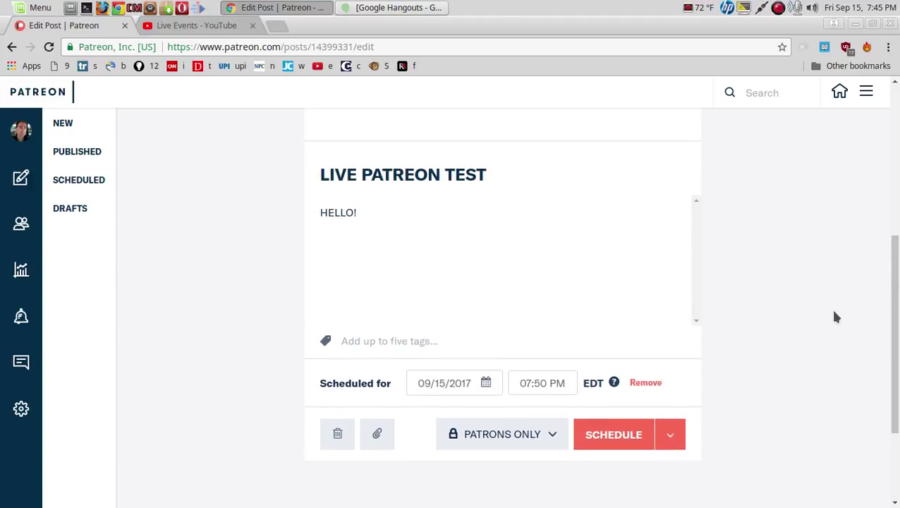
Add the tags live streaming, hello, linux, testing and technology to the post
{"action": "left_click", "coordinate": [441, 332]}
{"action": "type", "text": "live st"}
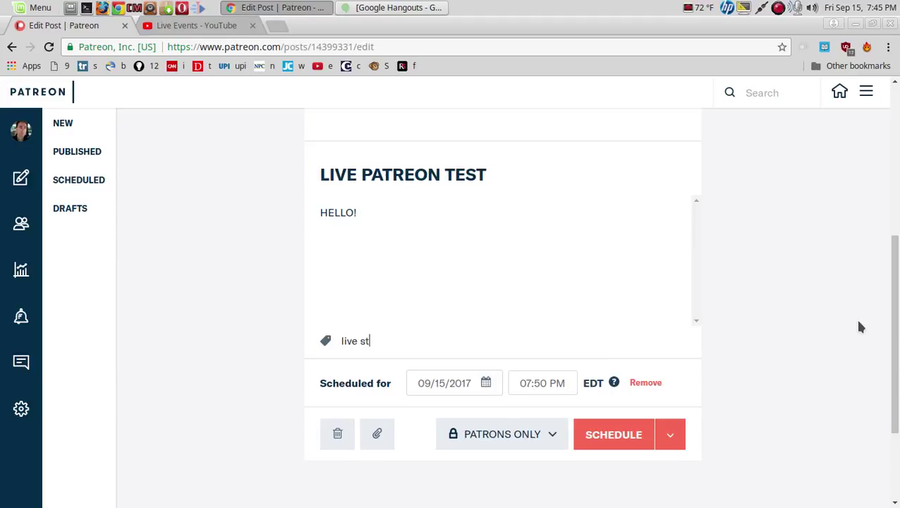
{"action": "type", "text": "reaming"}
{"action": "key", "text": "Return"}
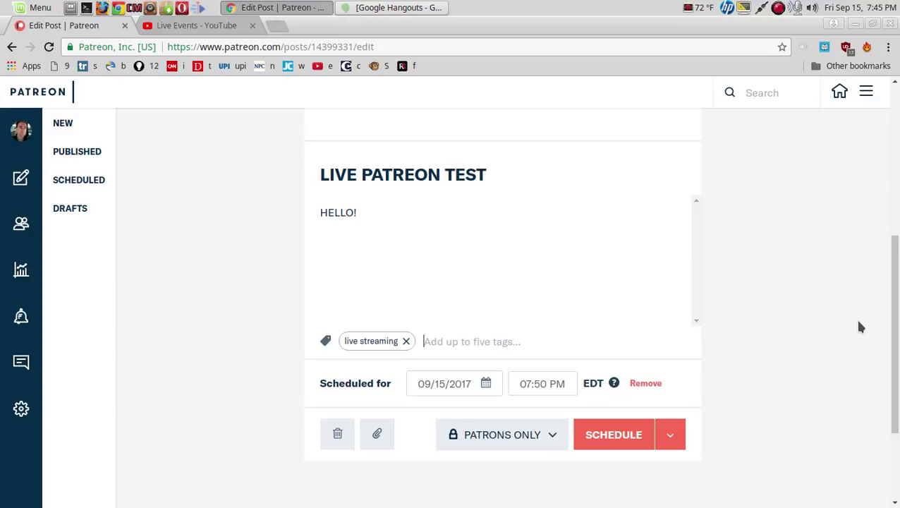
{"action": "type", "text": "hello"}
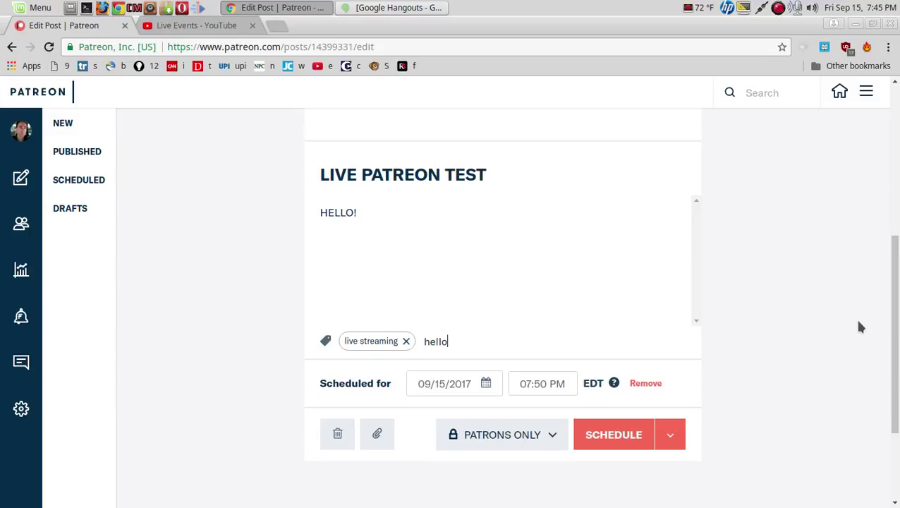
{"action": "key", "text": "Return"}
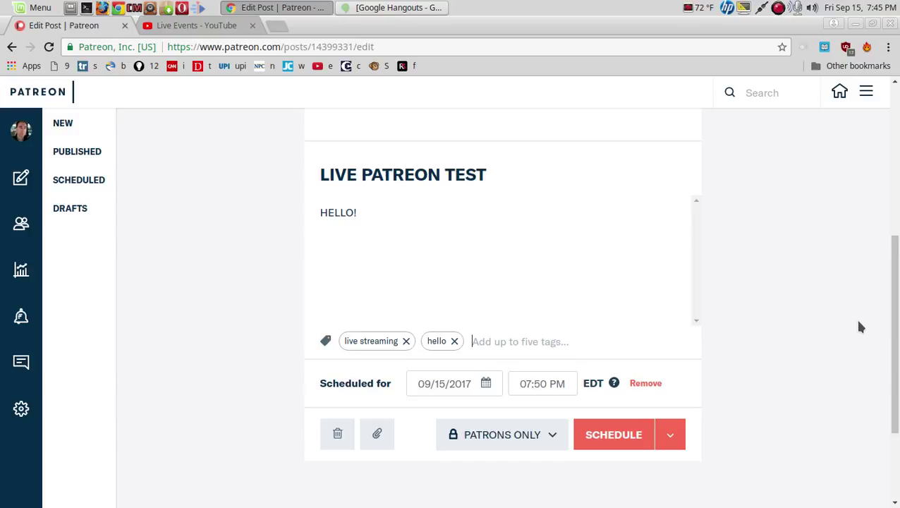
{"action": "type", "text": "linux"}
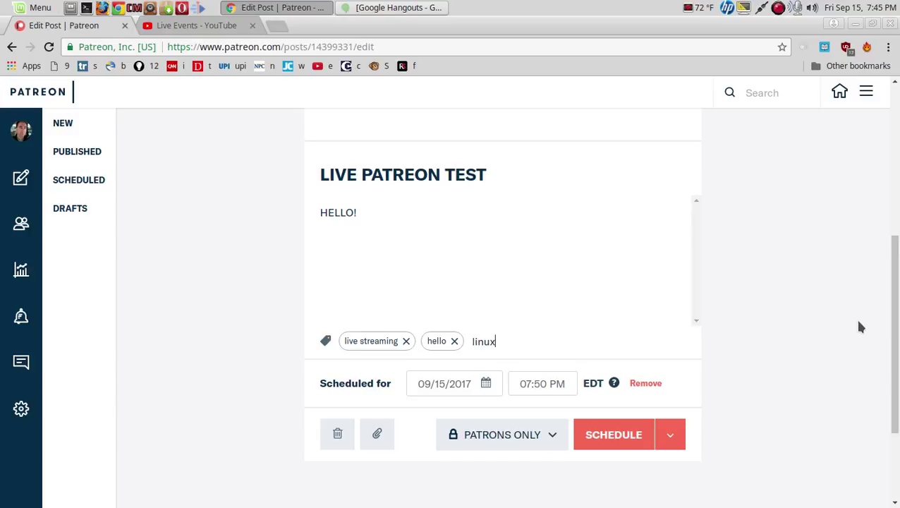
{"action": "key", "text": "Return"}
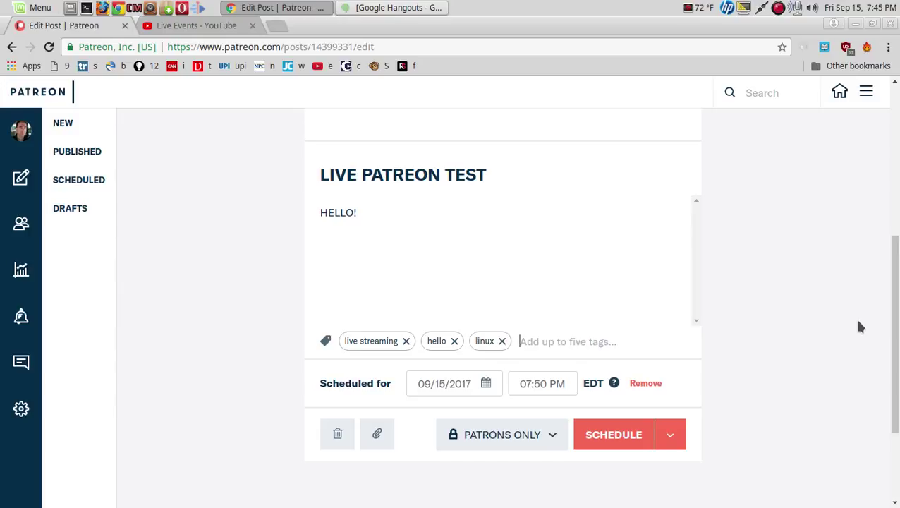
{"action": "type", "text": "testing"}
{"action": "key", "text": "Return"}
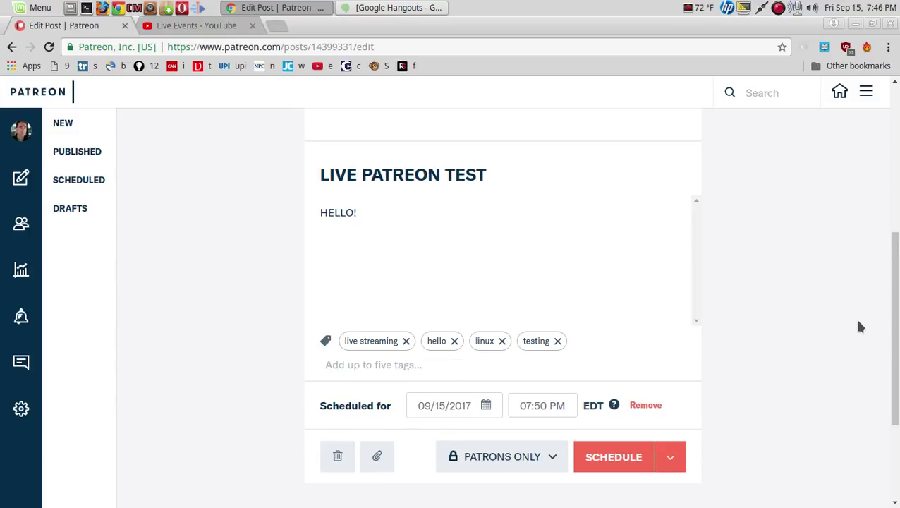
{"action": "type", "text": "tech"}
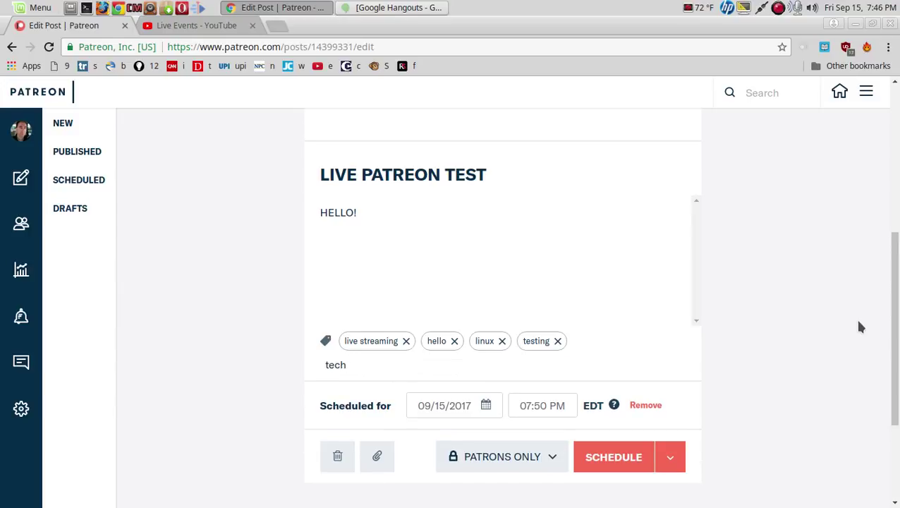
{"action": "type", "text": "nology"}
{"action": "key", "text": "Return"}
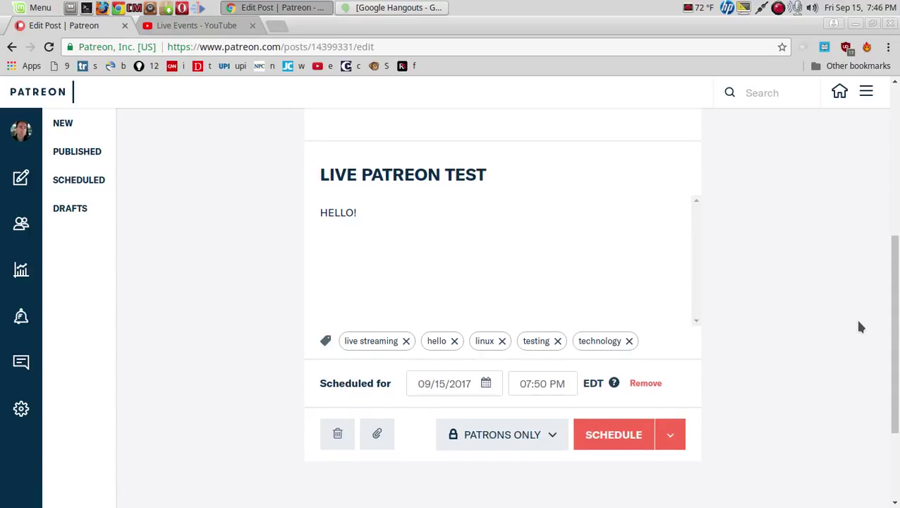
{"action": "scroll", "coordinate": [859, 327], "scroll_direction": "up", "scroll_amount": 5}
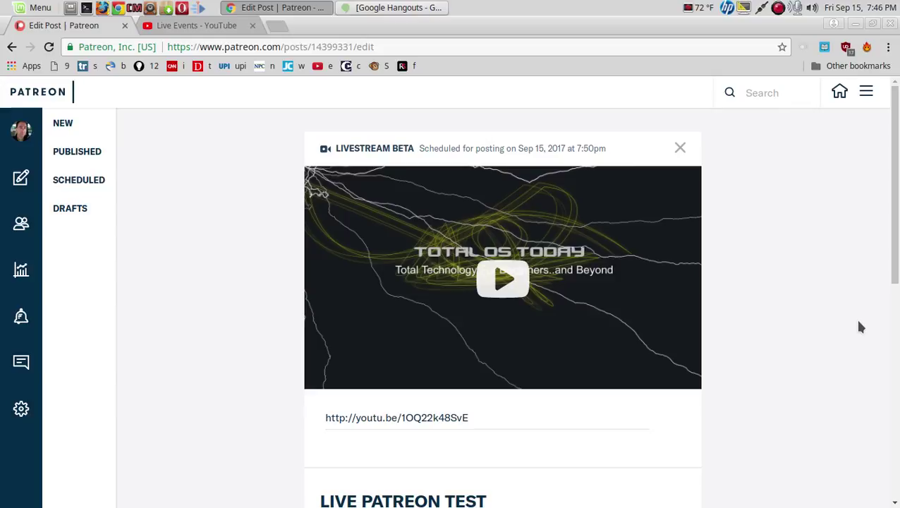
Attempt to schedule the post, including at 7:51, and dismiss the scheduling errors
{"action": "scroll", "coordinate": [859, 326], "scroll_direction": "down", "scroll_amount": 3}
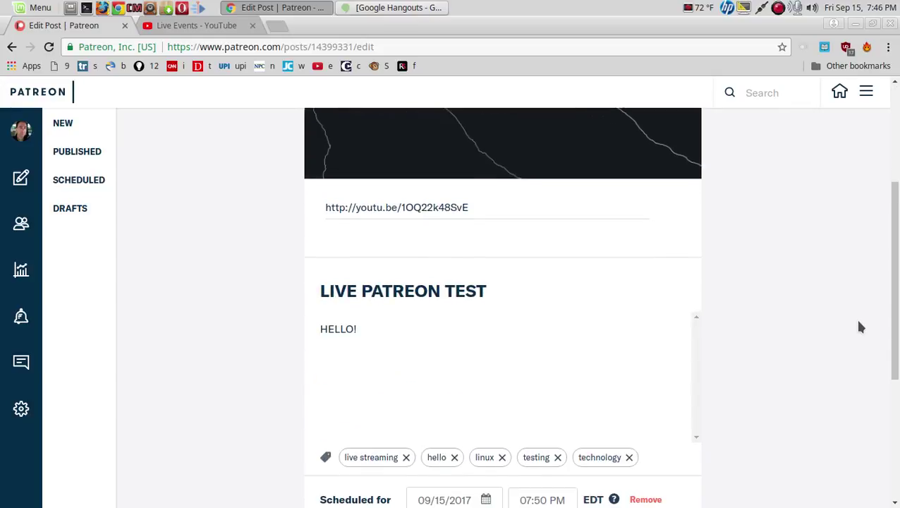
{"action": "scroll", "coordinate": [859, 327], "scroll_direction": "down", "scroll_amount": 3}
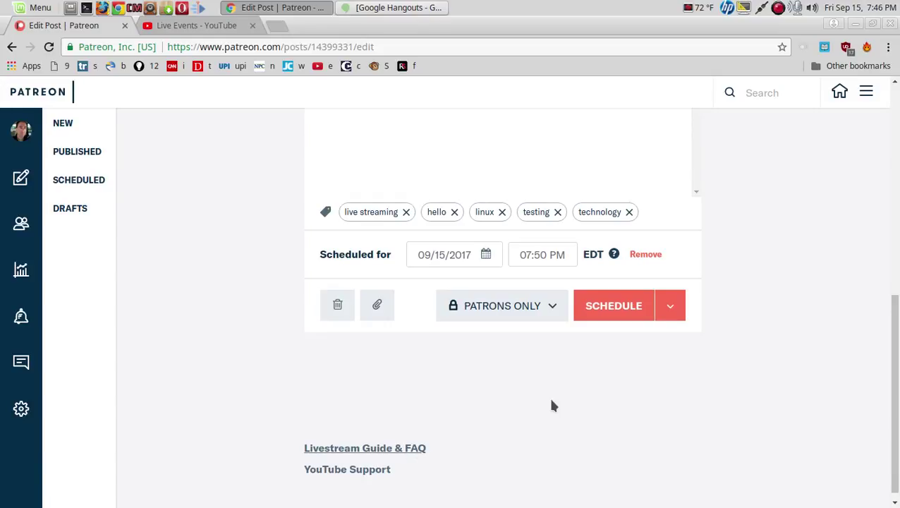
{"action": "left_click", "coordinate": [628, 316]}
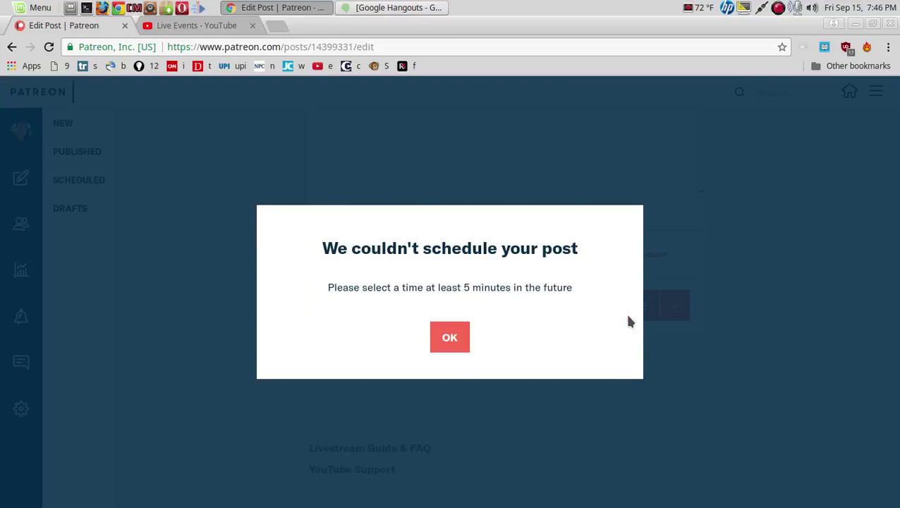
{"action": "left_click", "coordinate": [451, 338]}
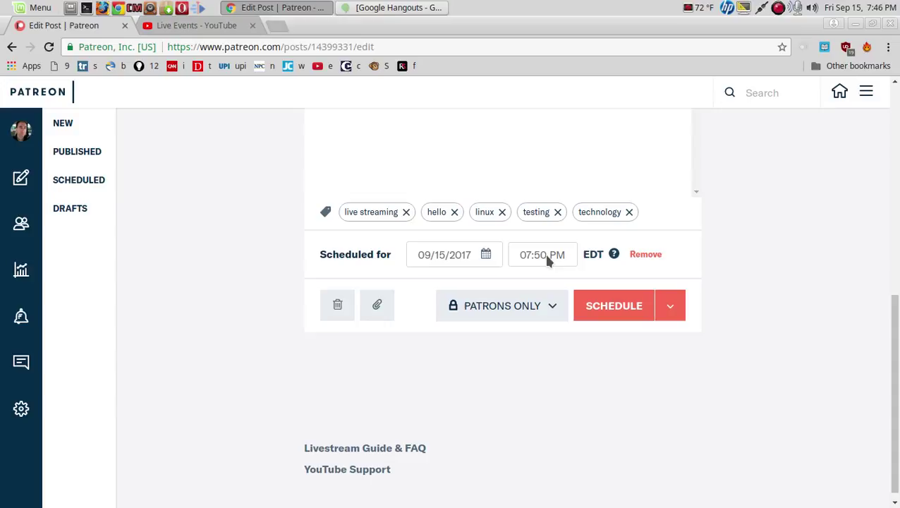
{"action": "left_click", "coordinate": [545, 254]}
{"action": "type", "text": "51"}
{"action": "left_click", "coordinate": [611, 308]}
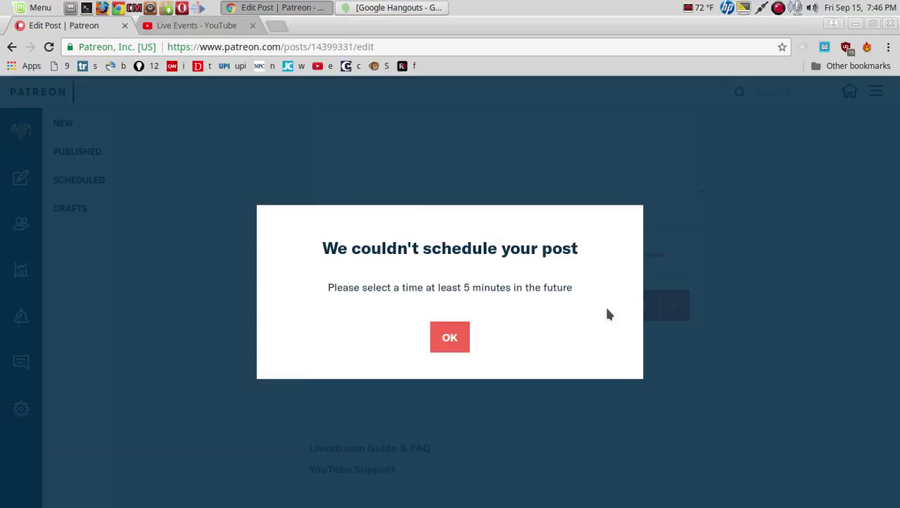
{"action": "left_click", "coordinate": [449, 336]}
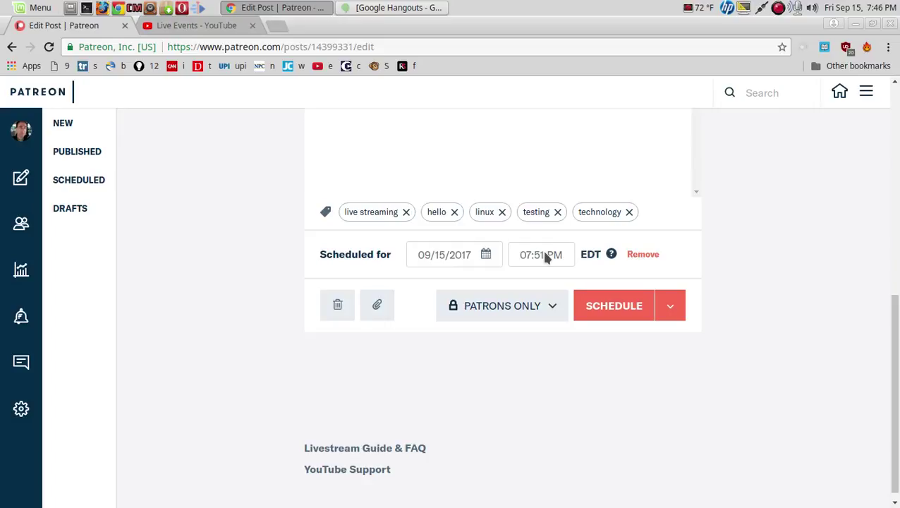
Change the minutes to 52 and schedule the post for 7:52 PM, acknowledging the confirmation
{"action": "left_click", "coordinate": [542, 255]}
{"action": "type", "text": "00"}
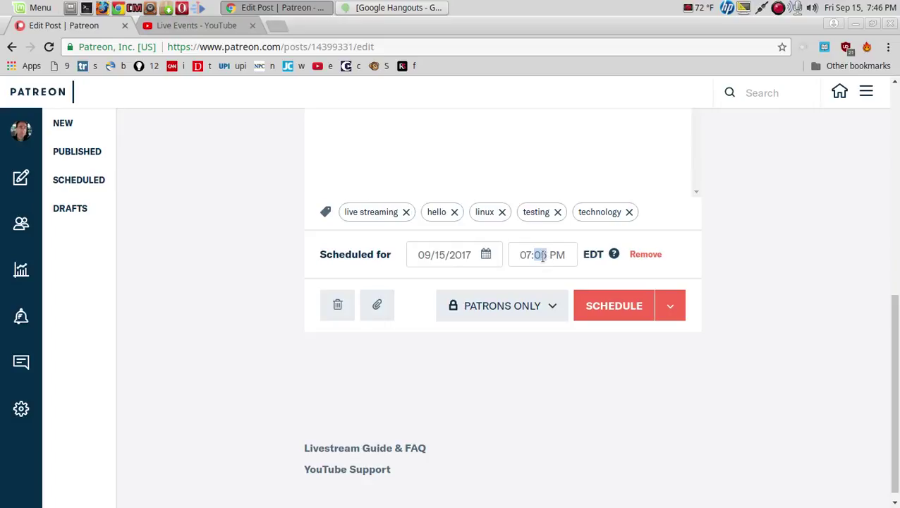
{"action": "type", "text": "52"}
{"action": "left_click", "coordinate": [611, 308]}
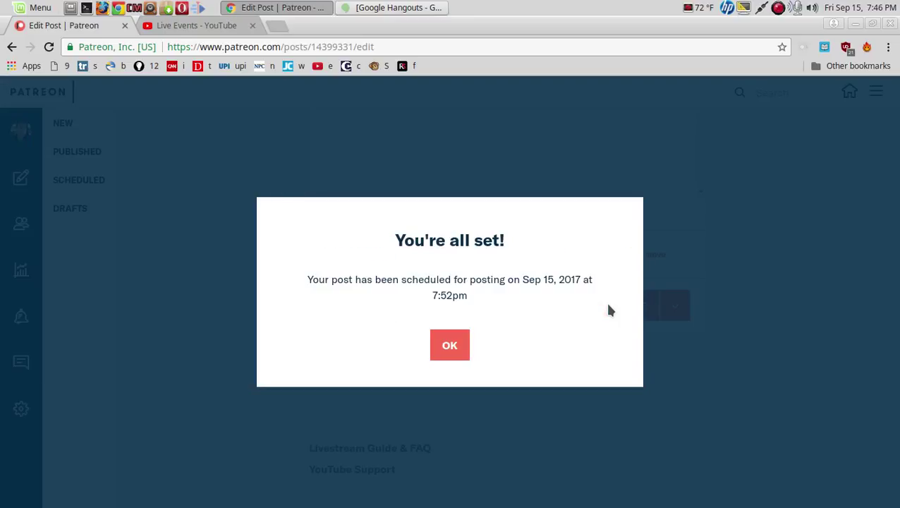
{"action": "left_click", "coordinate": [467, 349]}
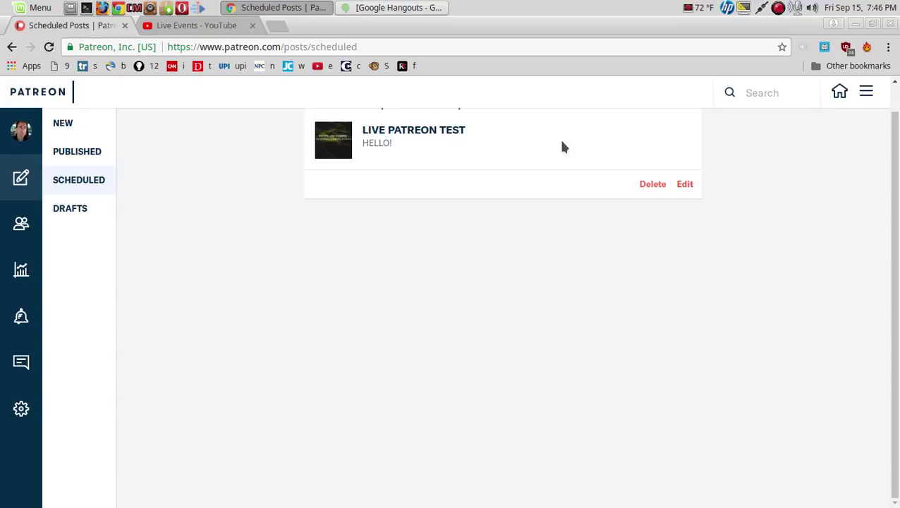
Check the YouTube live events page and Hangouts broadcast, hide the embed popup, then pause the recorder
{"action": "left_click", "coordinate": [203, 27]}
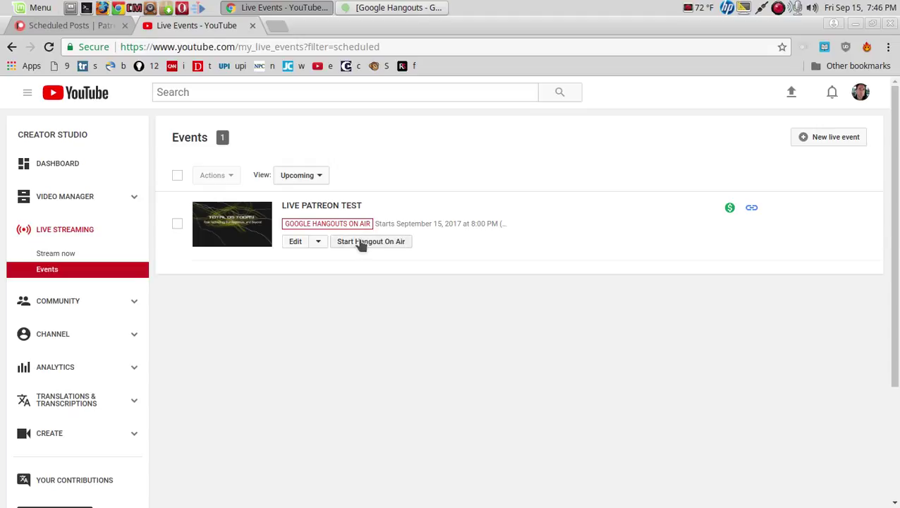
{"action": "left_click", "coordinate": [399, 7]}
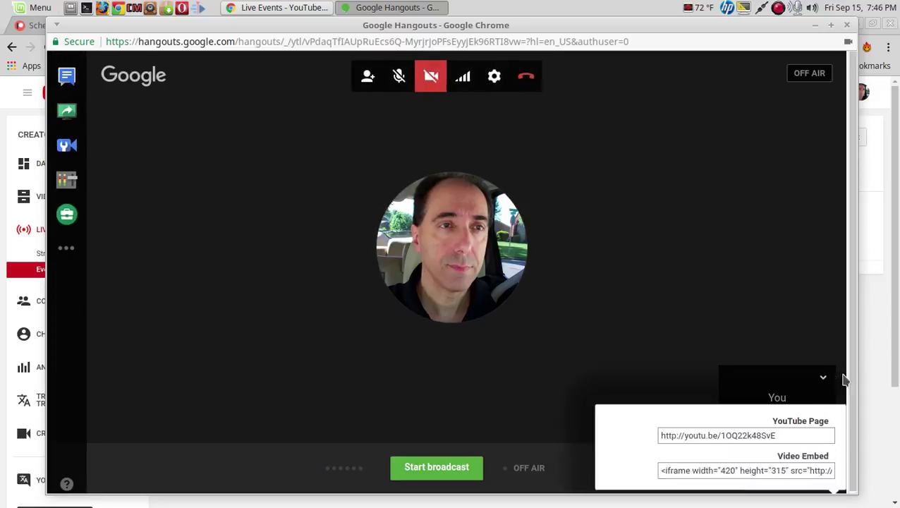
{"action": "left_click", "coordinate": [836, 399]}
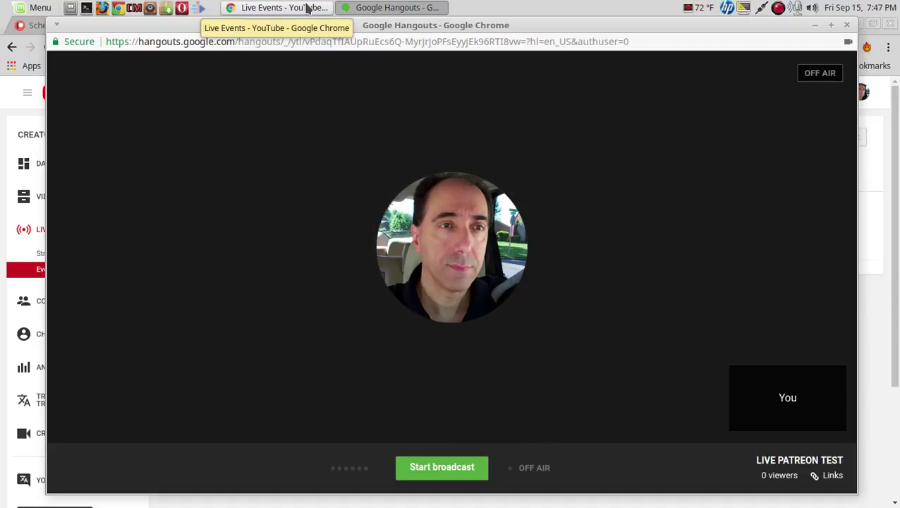
{"action": "left_click", "coordinate": [307, 7]}
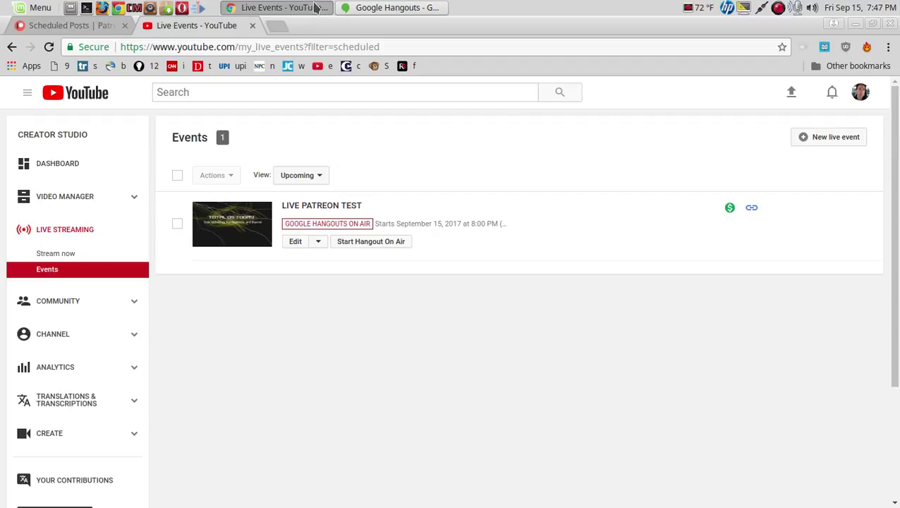
{"action": "left_click", "coordinate": [40, 27]}
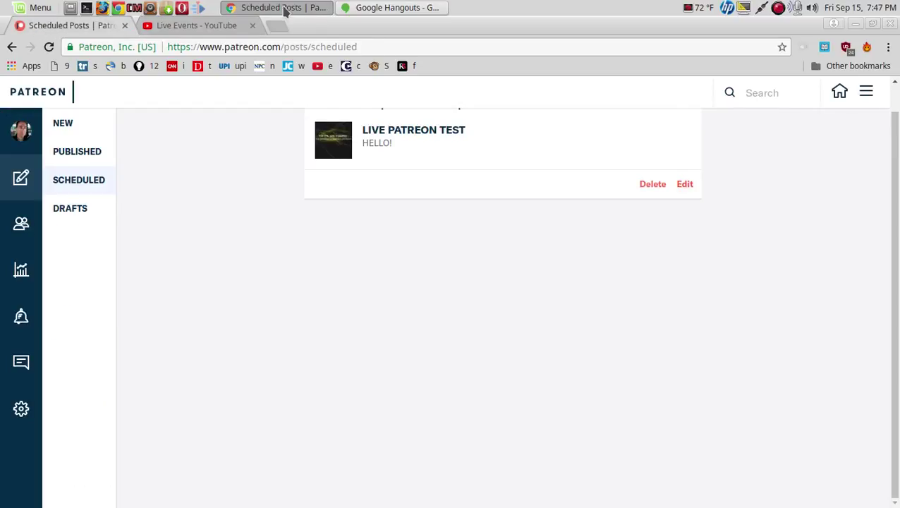
{"action": "left_click", "coordinate": [225, 26]}
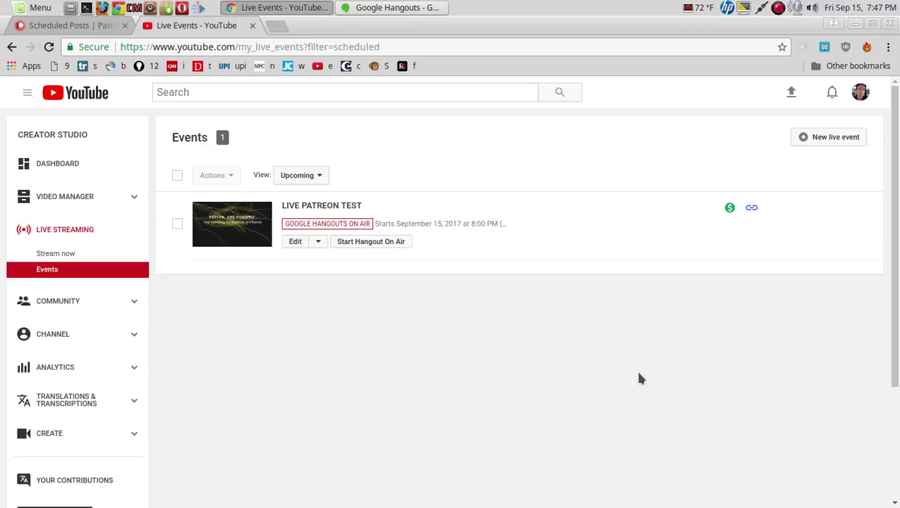
{"action": "left_click", "coordinate": [778, 10]}
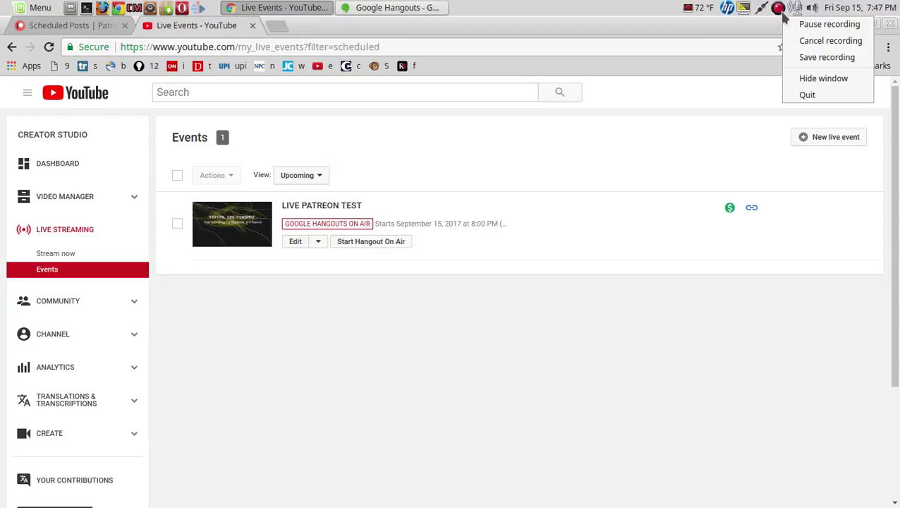
Start the Hangout On Air broadcast and confirm it in the Broadcasting dialog
{"action": "left_click", "coordinate": [811, 24]}
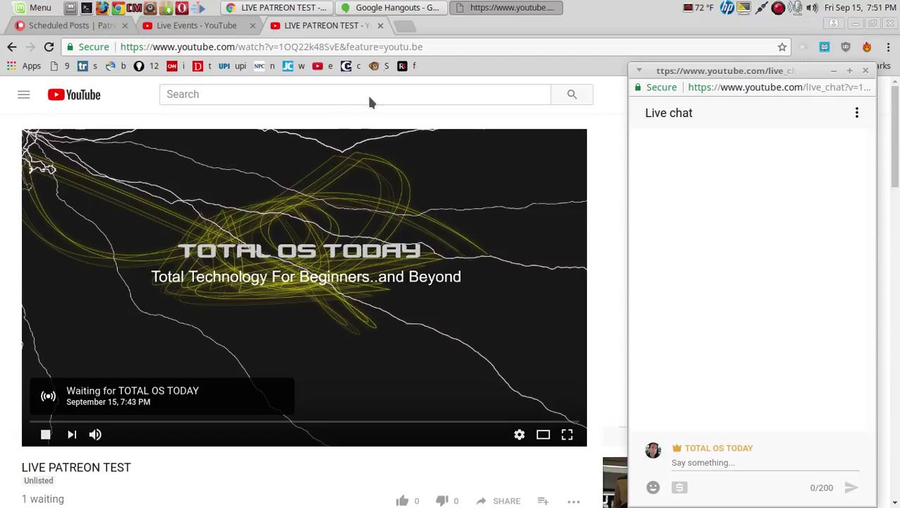
{"action": "left_click", "coordinate": [396, 8]}
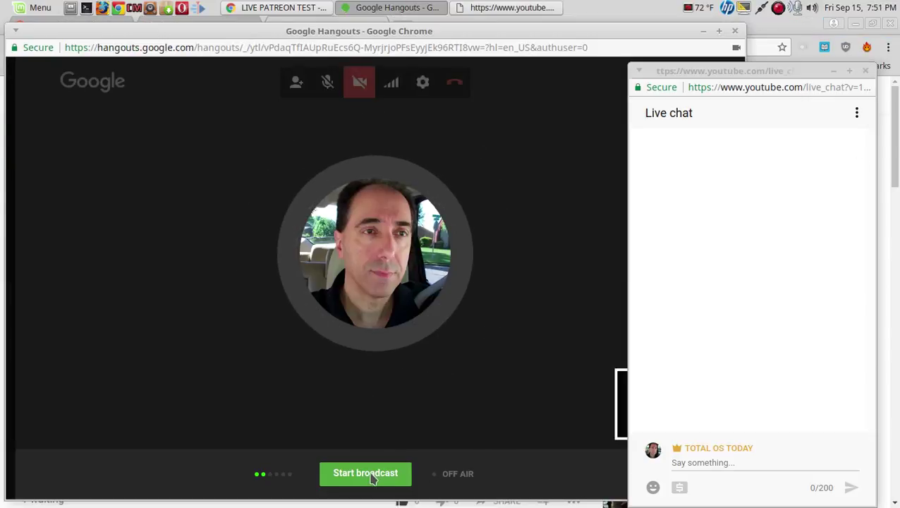
{"action": "left_click", "coordinate": [367, 476]}
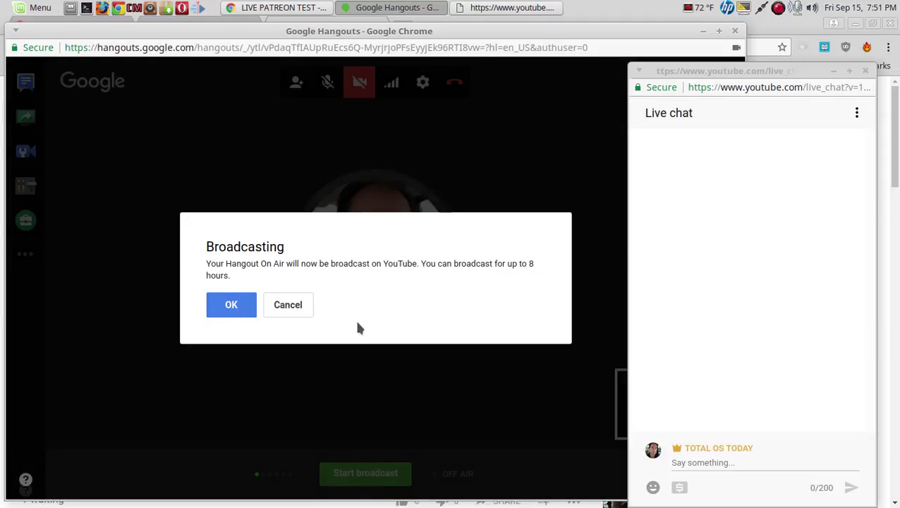
{"action": "left_click", "coordinate": [230, 310]}
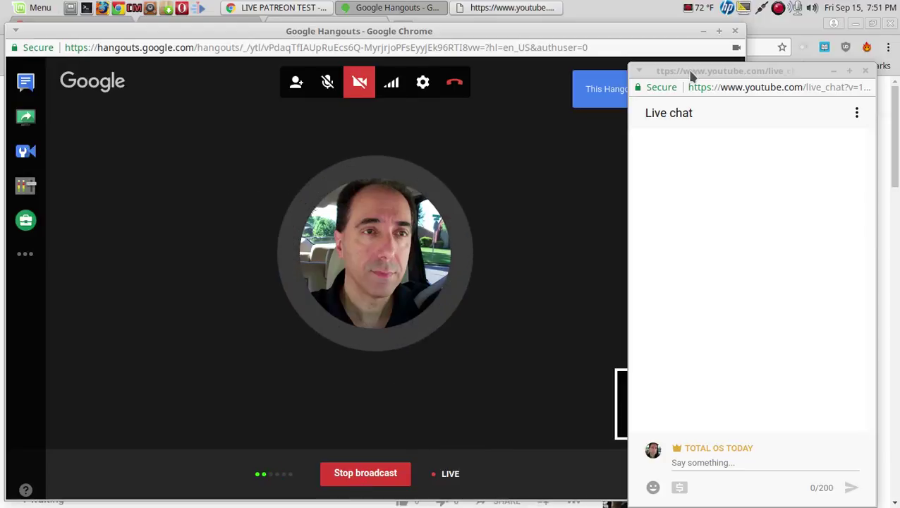
Move the live chat aside, pause and resume the pre-roll ad, then return to Patreon's scheduled posts
{"action": "mouse_move", "coordinate": [690, 68]}
{"action": "left_mouse_down"}
{"action": "mouse_move", "coordinate": [668, 125]}
{"action": "mouse_move", "coordinate": [702, 69]}
{"action": "left_mouse_up"}
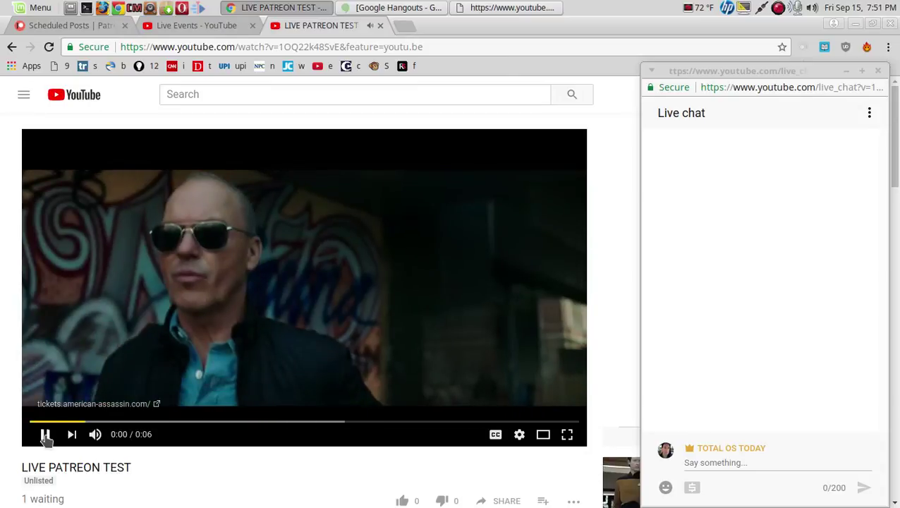
{"action": "left_click", "coordinate": [46, 435]}
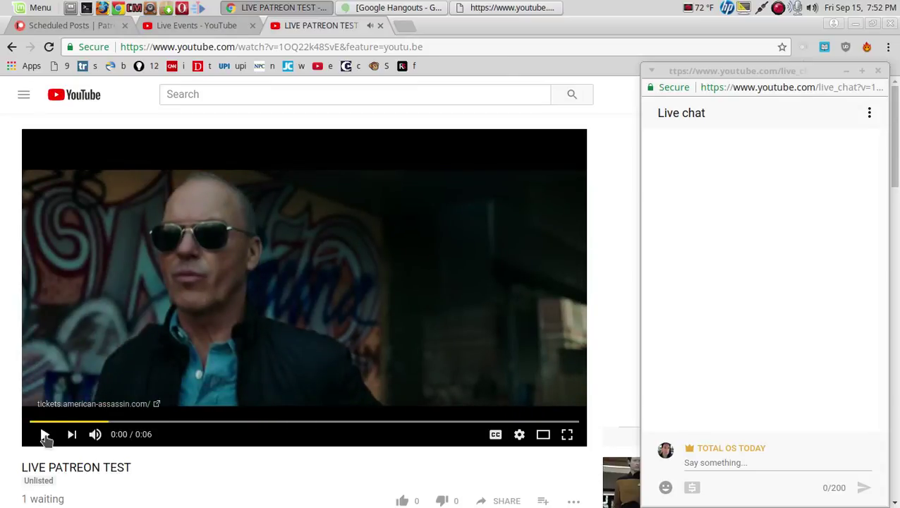
{"action": "left_click", "coordinate": [45, 435]}
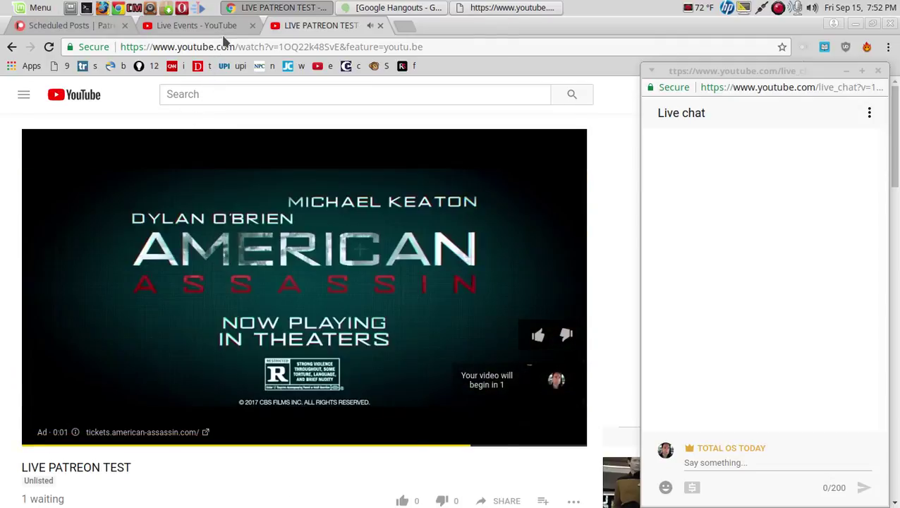
{"action": "left_click", "coordinate": [226, 32]}
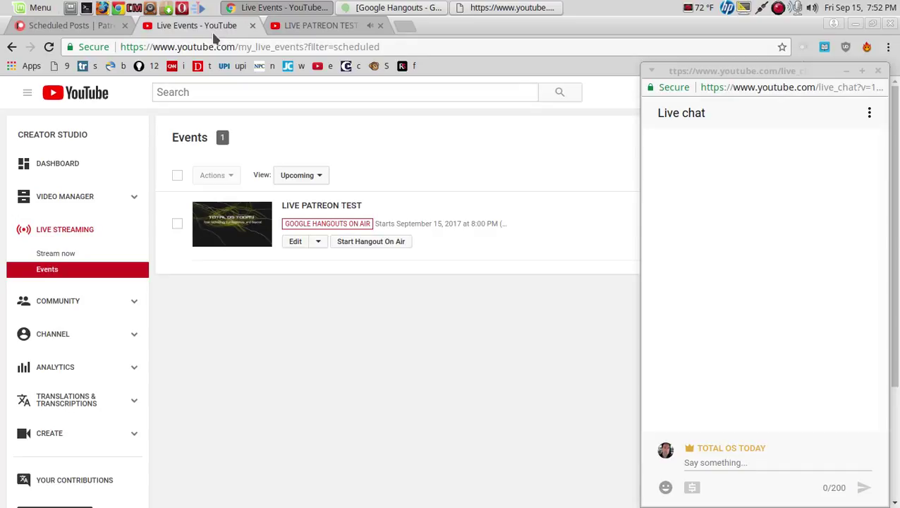
{"action": "left_click", "coordinate": [109, 28]}
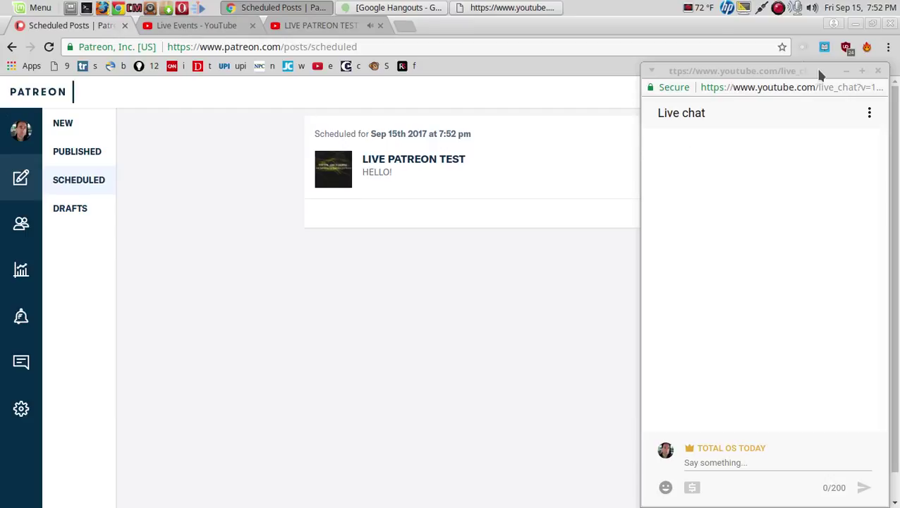
Reposition the live chat window, then edit LIVE PATREON TEST and play its embedded livestream
{"action": "mouse_move", "coordinate": [819, 74]}
{"action": "left_mouse_down"}
{"action": "mouse_move", "coordinate": [769, 74]}
{"action": "mouse_move", "coordinate": [731, 161]}
{"action": "mouse_move", "coordinate": [810, 82]}
{"action": "left_mouse_up"}
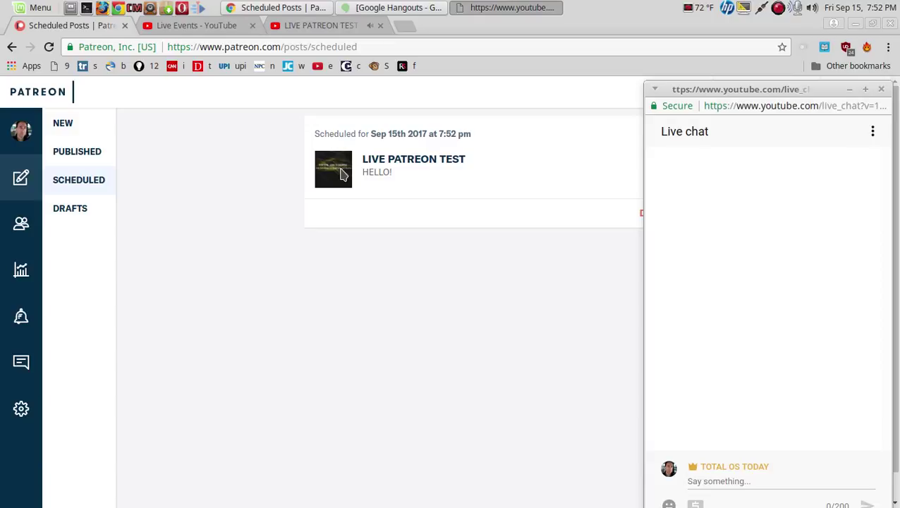
{"action": "scroll", "coordinate": [349, 182], "scroll_direction": "down", "scroll_amount": 1}
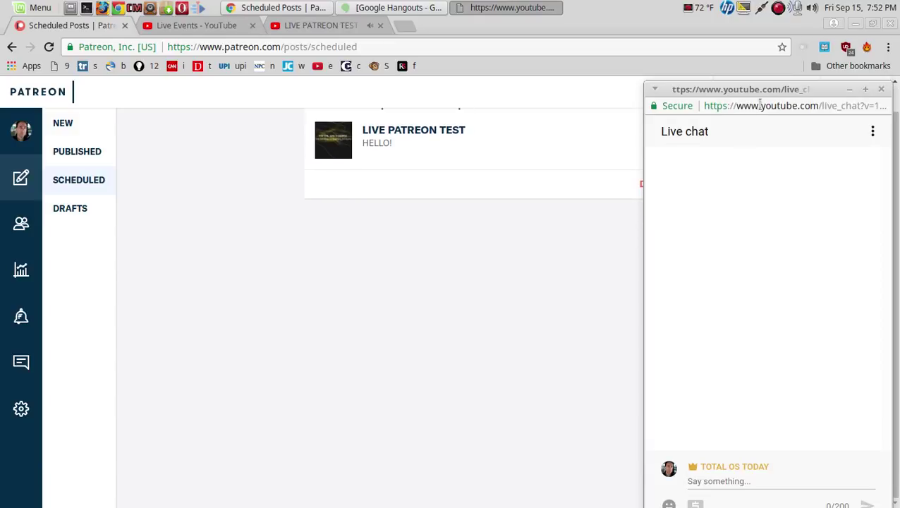
{"action": "mouse_move", "coordinate": [781, 91]}
{"action": "left_mouse_down"}
{"action": "mouse_move", "coordinate": [288, 91]}
{"action": "mouse_move", "coordinate": [822, 96]}
{"action": "left_mouse_up"}
{"action": "left_click", "coordinate": [684, 184]}
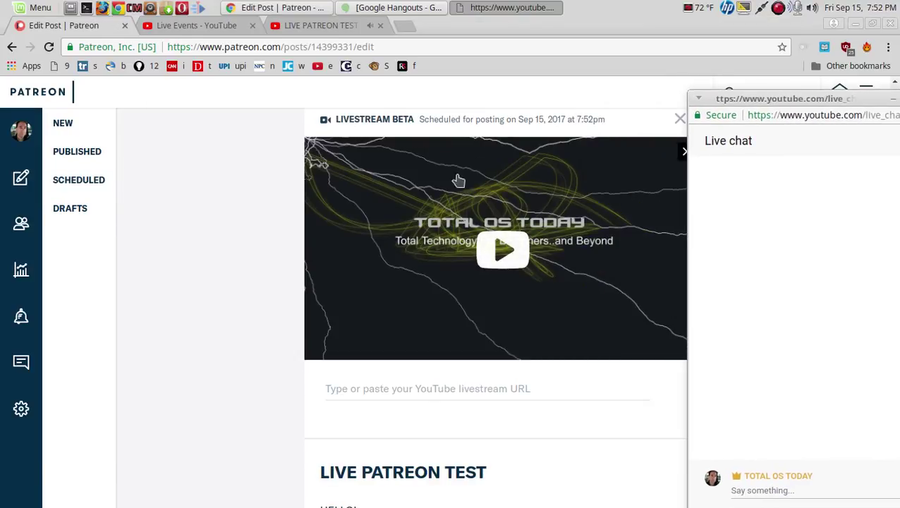
{"action": "left_click", "coordinate": [512, 255]}
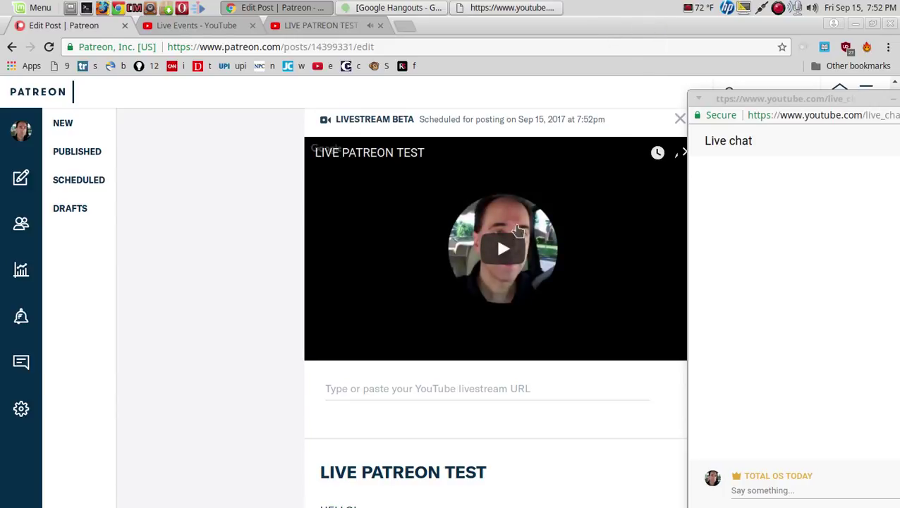
{"action": "left_click", "coordinate": [505, 258]}
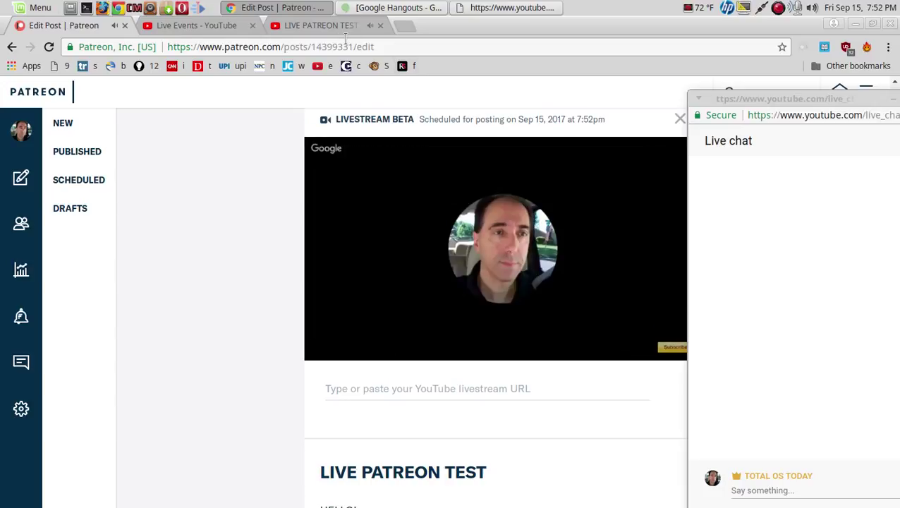
Pause and close the YouTube watch tab, return to the Patreon editor and restore the browser window
{"action": "left_click", "coordinate": [327, 28]}
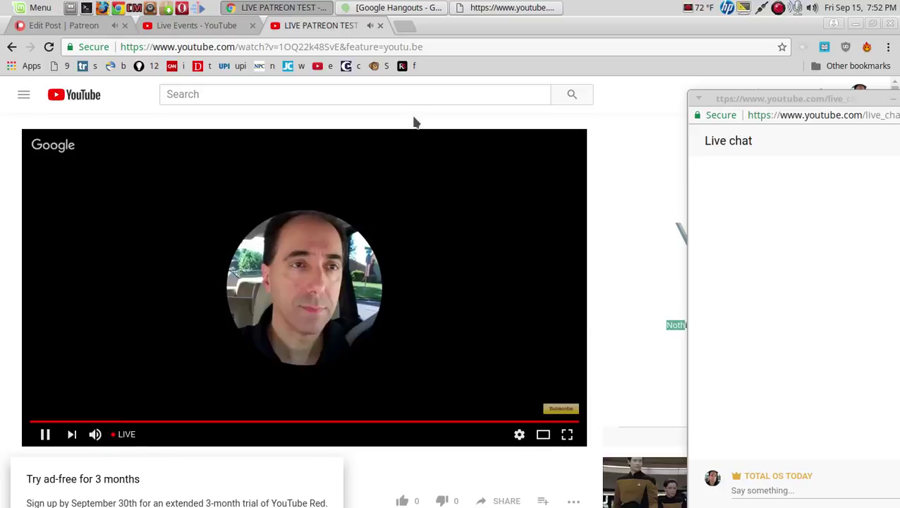
{"action": "left_click", "coordinate": [45, 436]}
{"action": "left_click", "coordinate": [380, 25]}
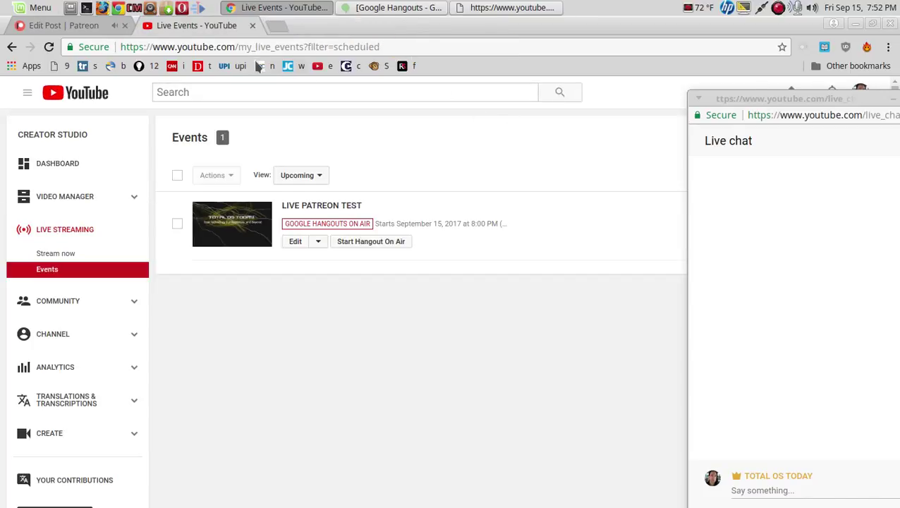
{"action": "left_click", "coordinate": [92, 25]}
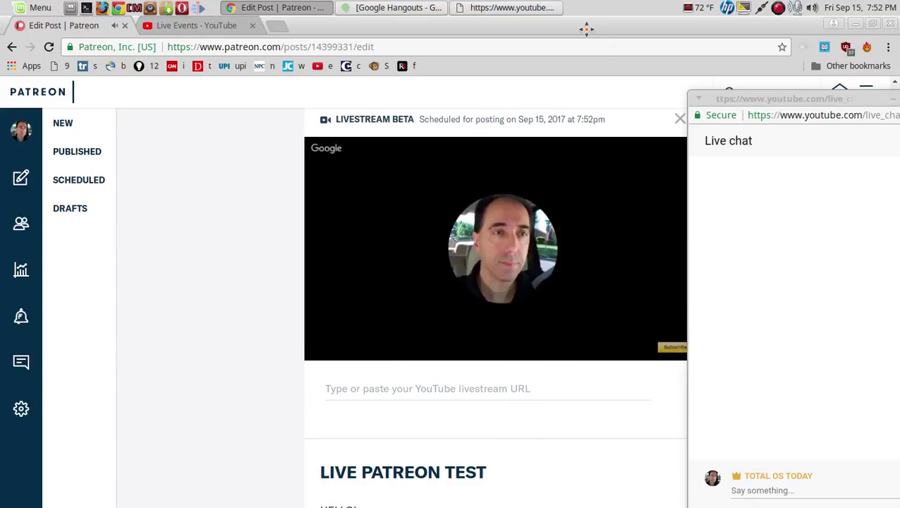
{"action": "double_click", "coordinate": [562, 31]}
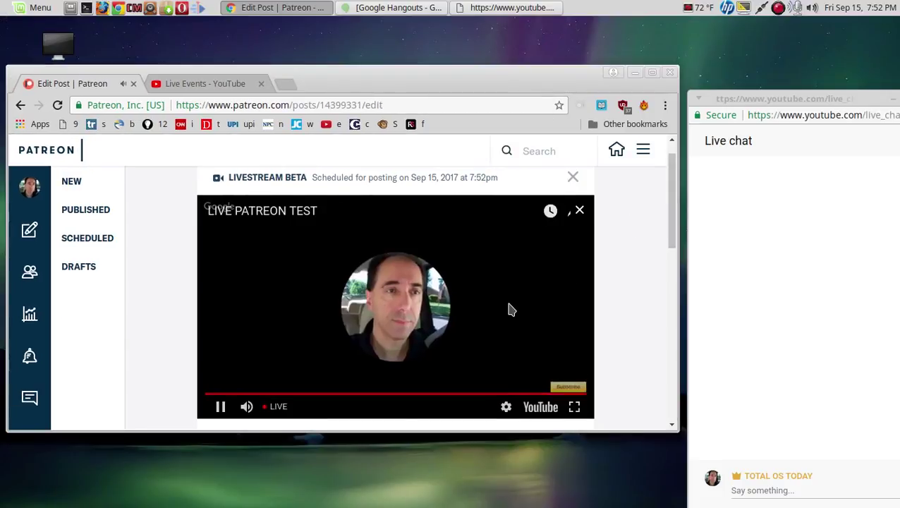
{"action": "mouse_move", "coordinate": [395, 303]}
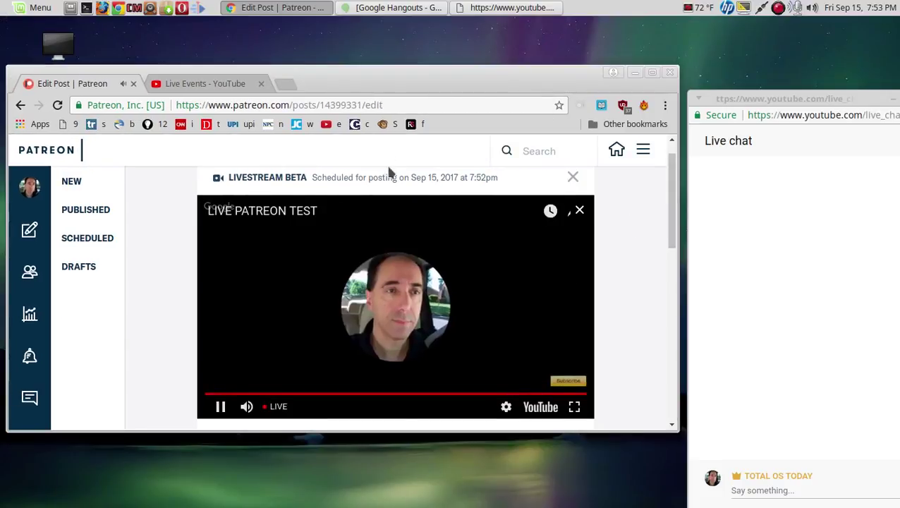
Rearrange the browser and chat windows, then share Your Entire Screen in the Hangouts broadcast
{"action": "left_click_drag", "start_coordinate": [465, 73], "coordinate": [430, 72]}
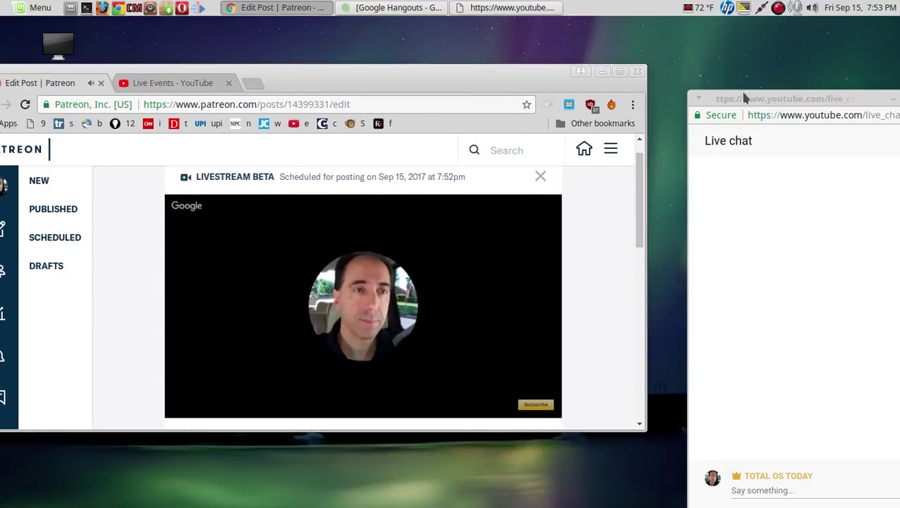
{"action": "left_click_drag", "start_coordinate": [742, 97], "coordinate": [710, 61]}
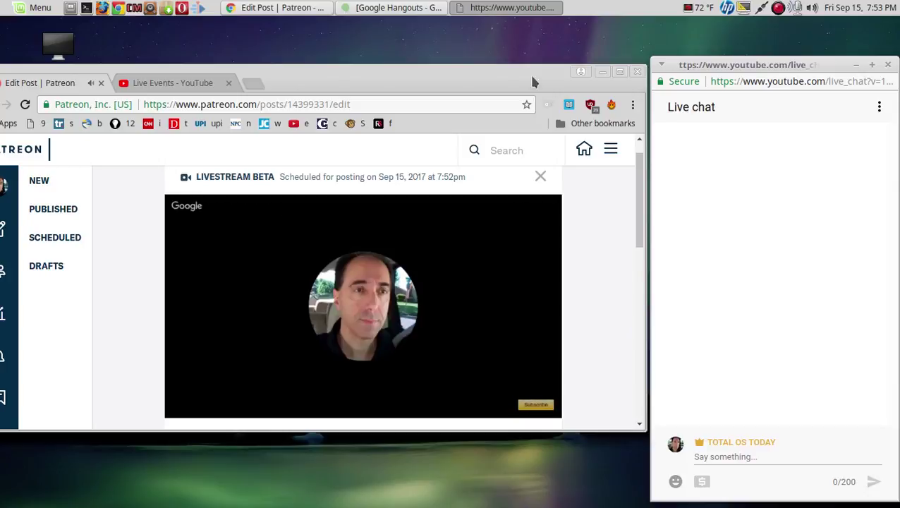
{"action": "left_click", "coordinate": [403, 12]}
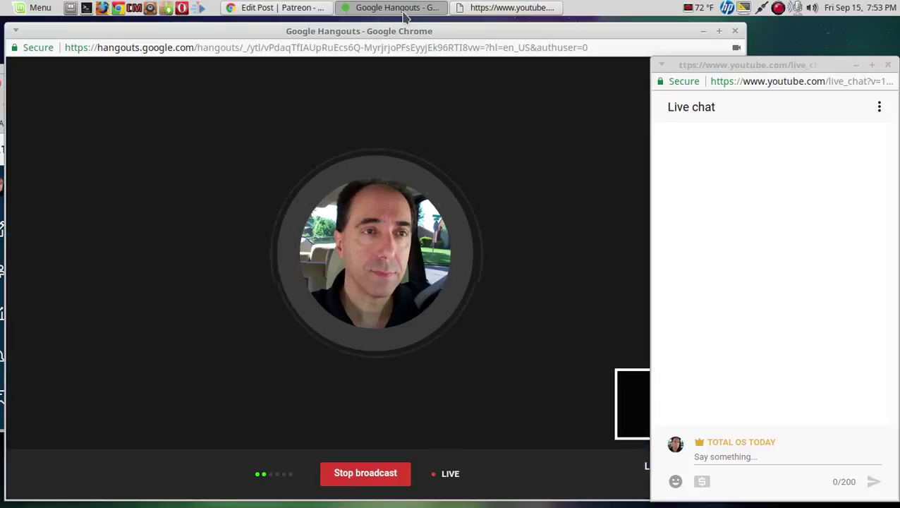
{"action": "left_click", "coordinate": [404, 13]}
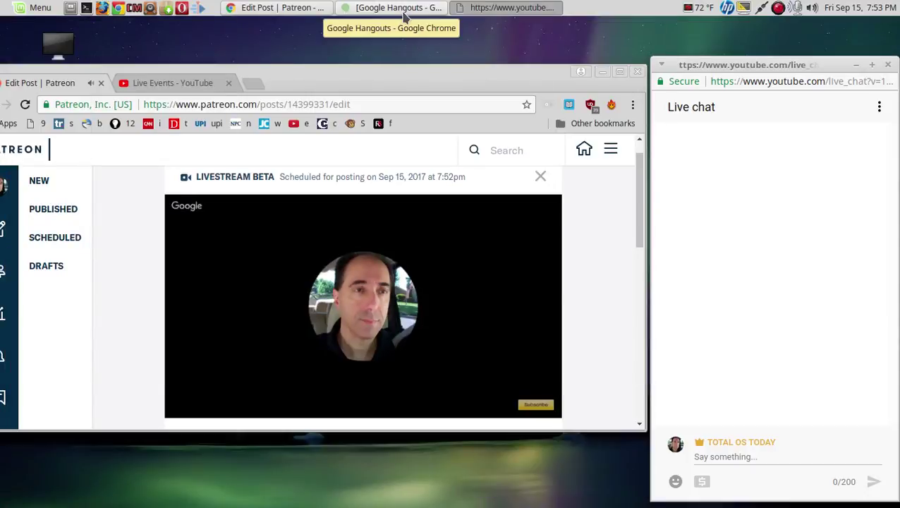
{"action": "left_click", "coordinate": [403, 13]}
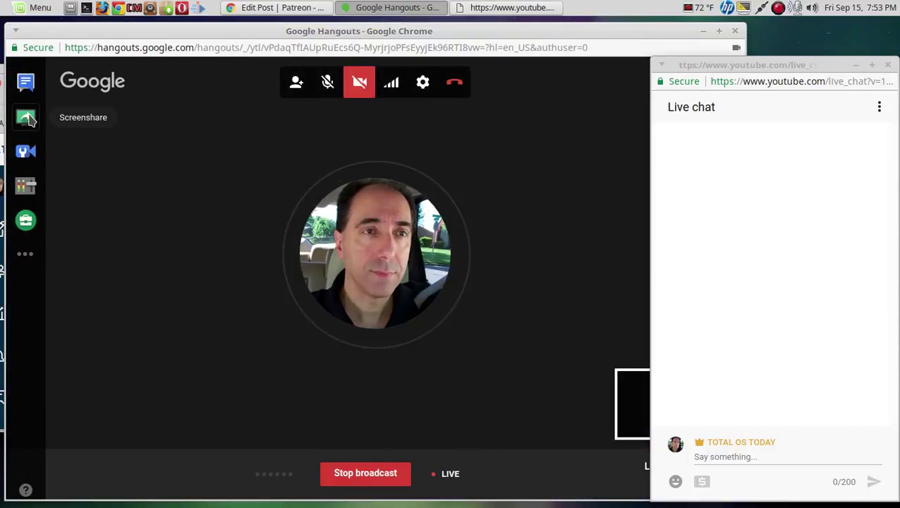
{"action": "left_click", "coordinate": [30, 120]}
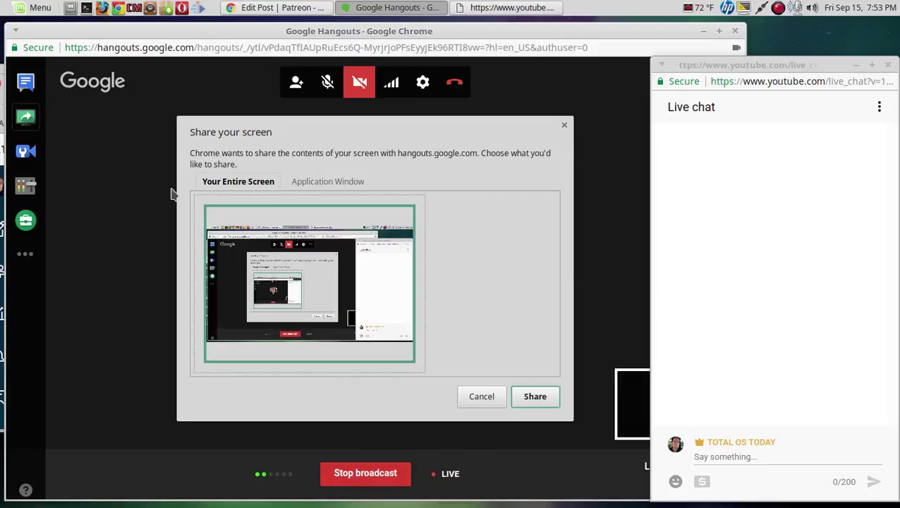
{"action": "left_click", "coordinate": [532, 397]}
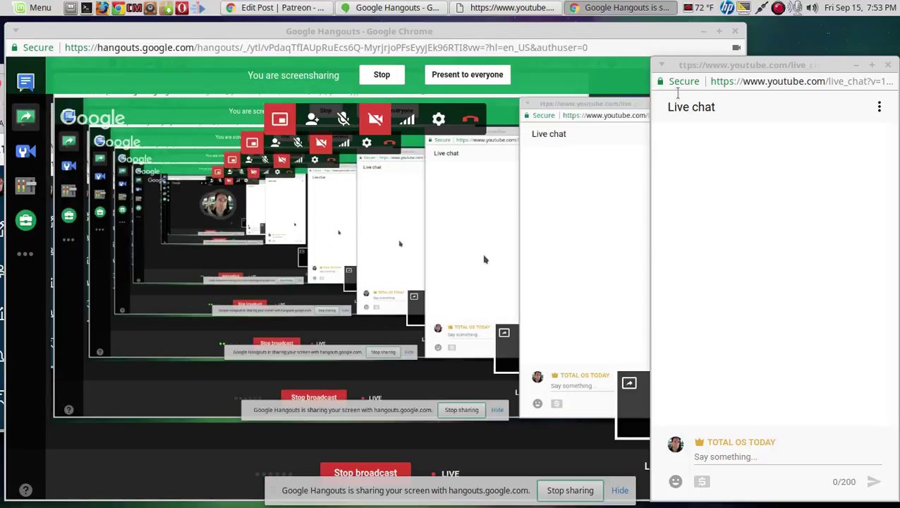
Minimize Hangouts and nudge the live chat window while Patreon's embedded stream shows the desktop
{"action": "left_click", "coordinate": [702, 31]}
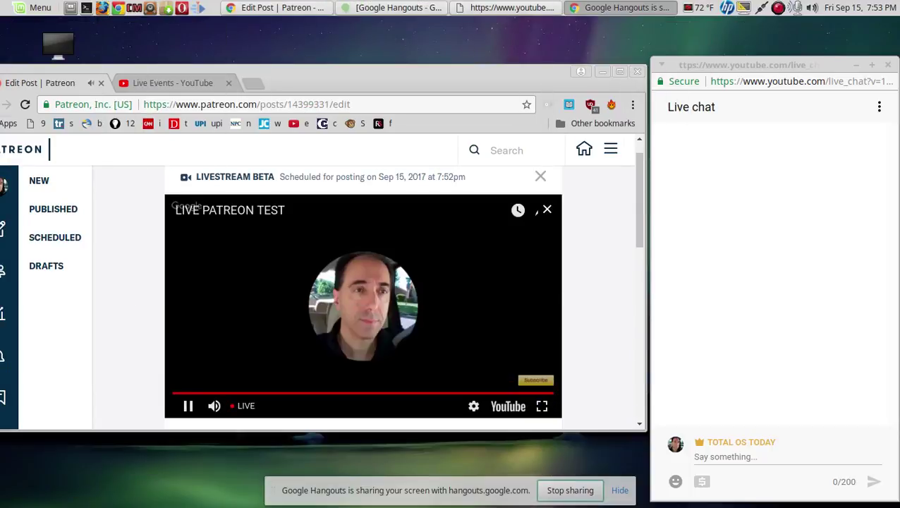
{"action": "mouse_move", "coordinate": [363, 303]}
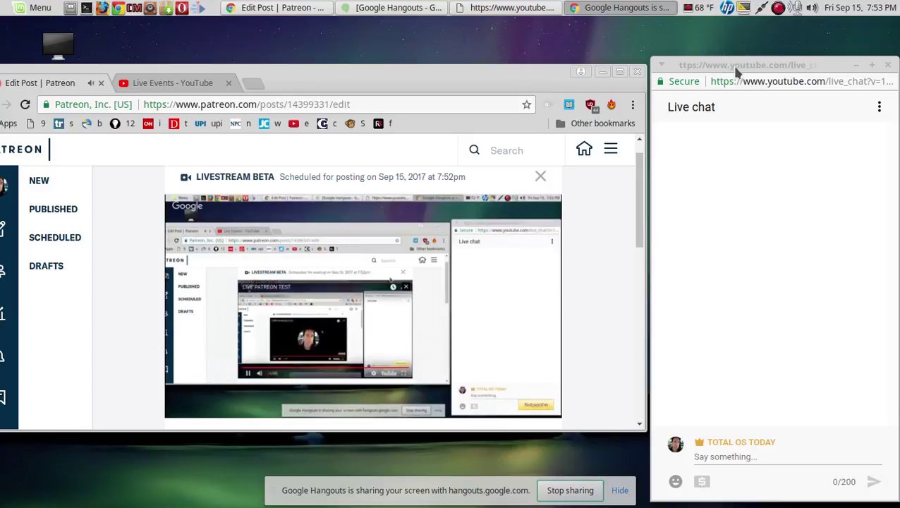
{"action": "mouse_move", "coordinate": [741, 65]}
{"action": "left_mouse_down"}
{"action": "mouse_move", "coordinate": [714, 66]}
{"action": "mouse_move", "coordinate": [741, 58]}
{"action": "left_mouse_up"}
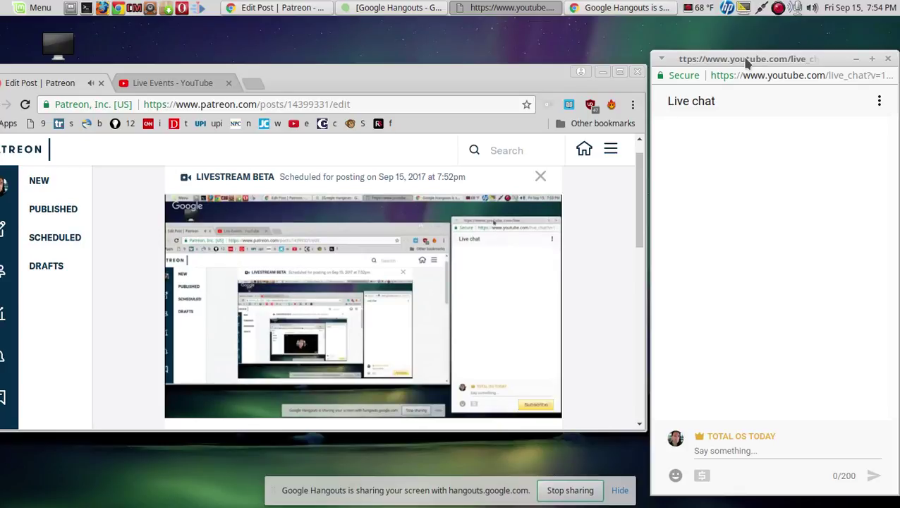
{"action": "left_click", "coordinate": [742, 31]}
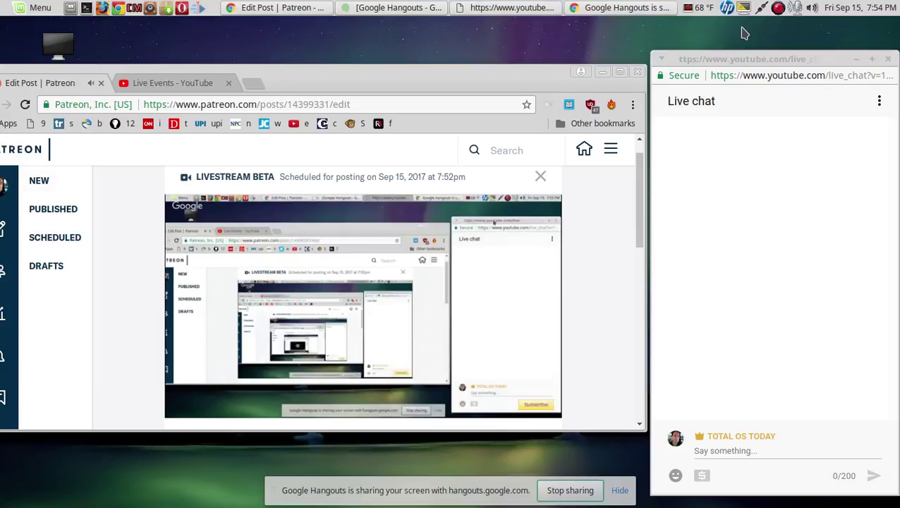